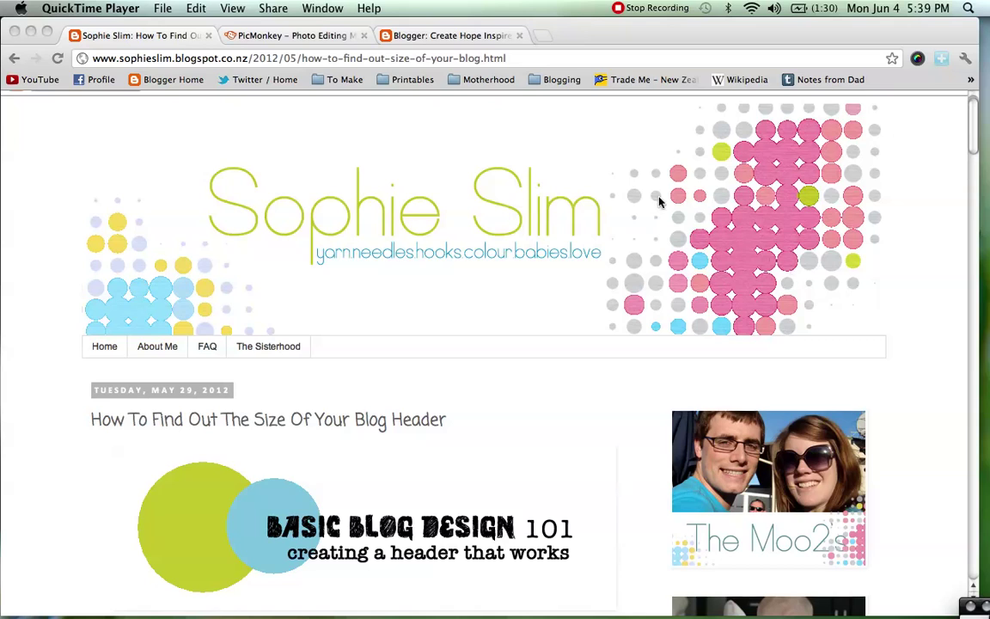
Step: Switch from the header-size blog post to the PicMonkey tab in Chrome
click(312, 38)
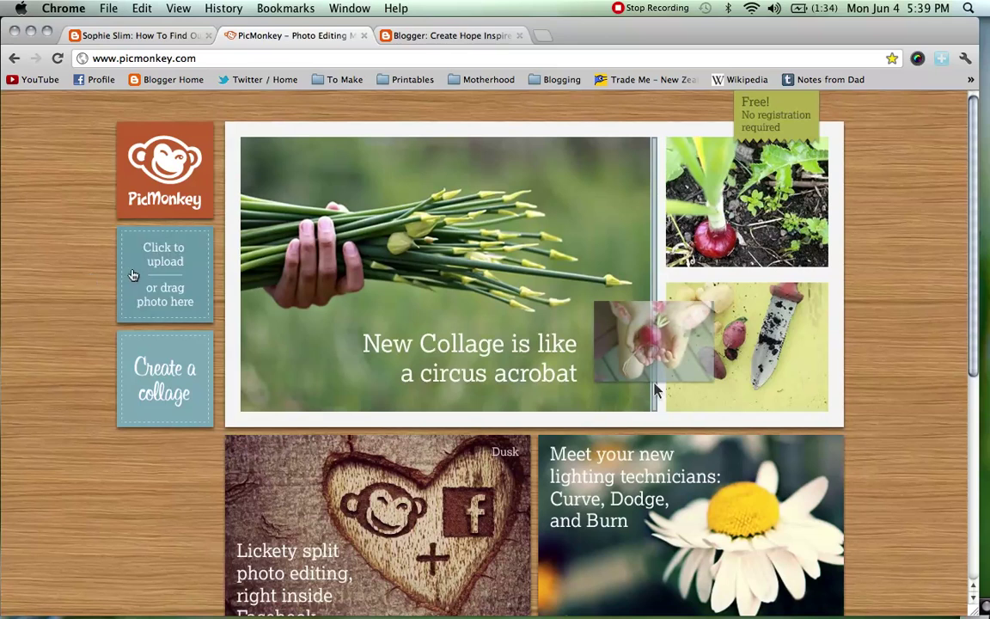
Step: Upload CreateHopePhoto.JPG from the Desktop into PicMonkey's editor
click(133, 275)
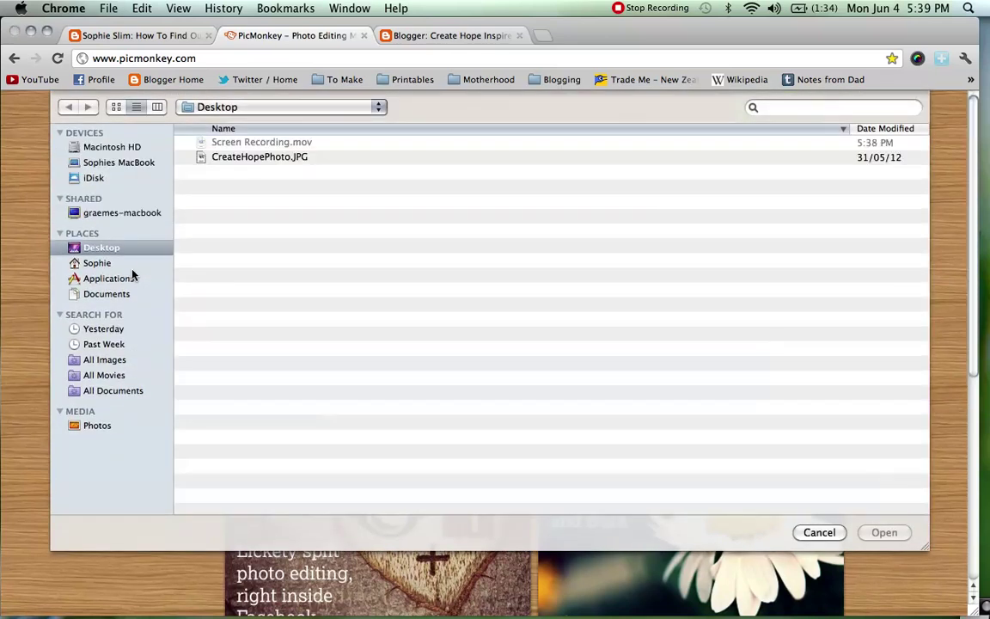
click(230, 158)
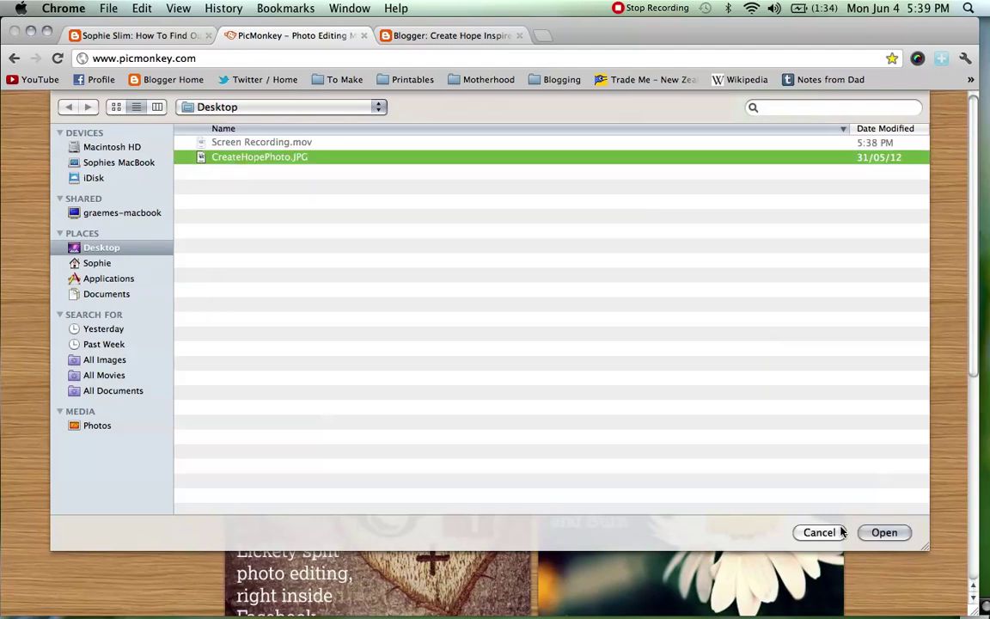
click(879, 534)
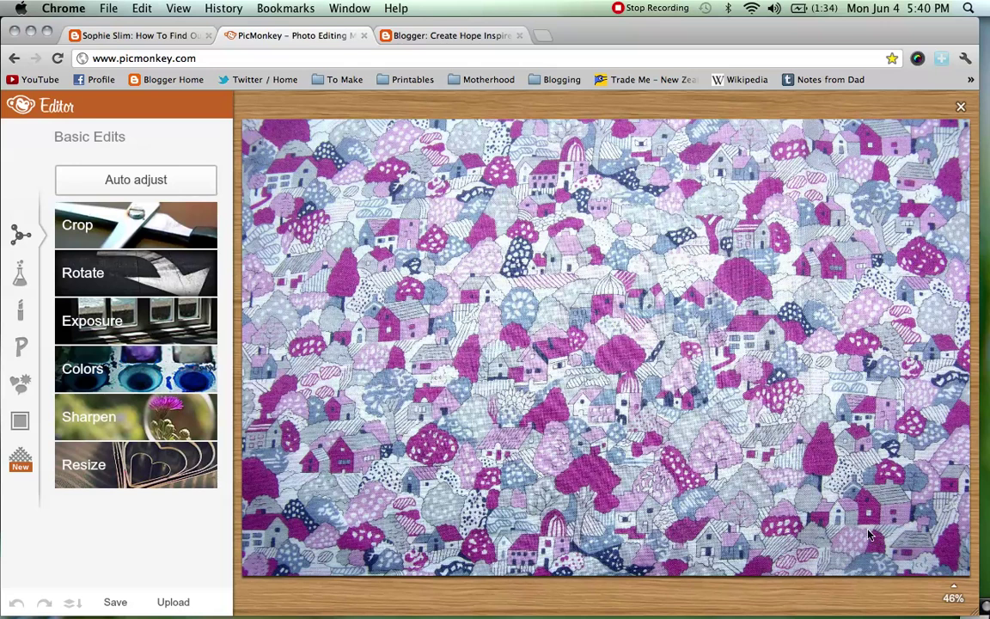
Step: Resize the fabric photo to 940 px wide (940 × 589) with proportions kept
click(164, 469)
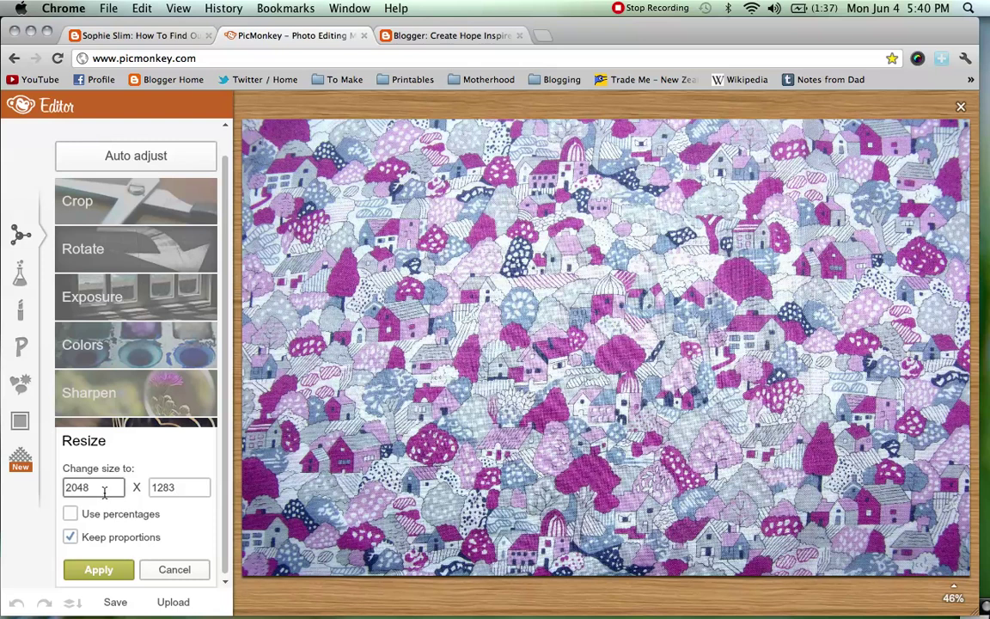
drag(91, 488, 59, 488)
text(940)
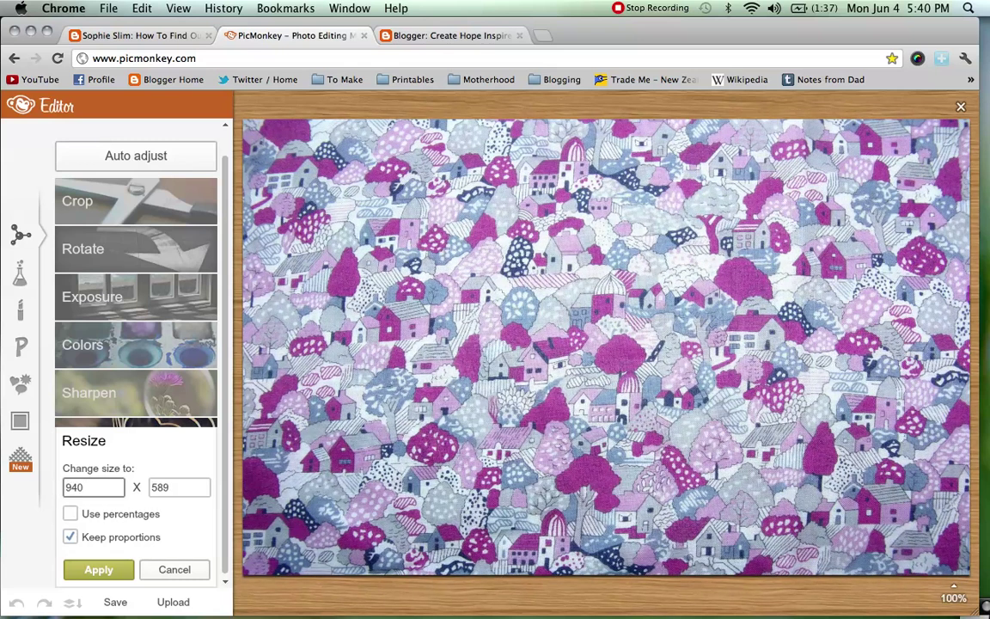
click(170, 487)
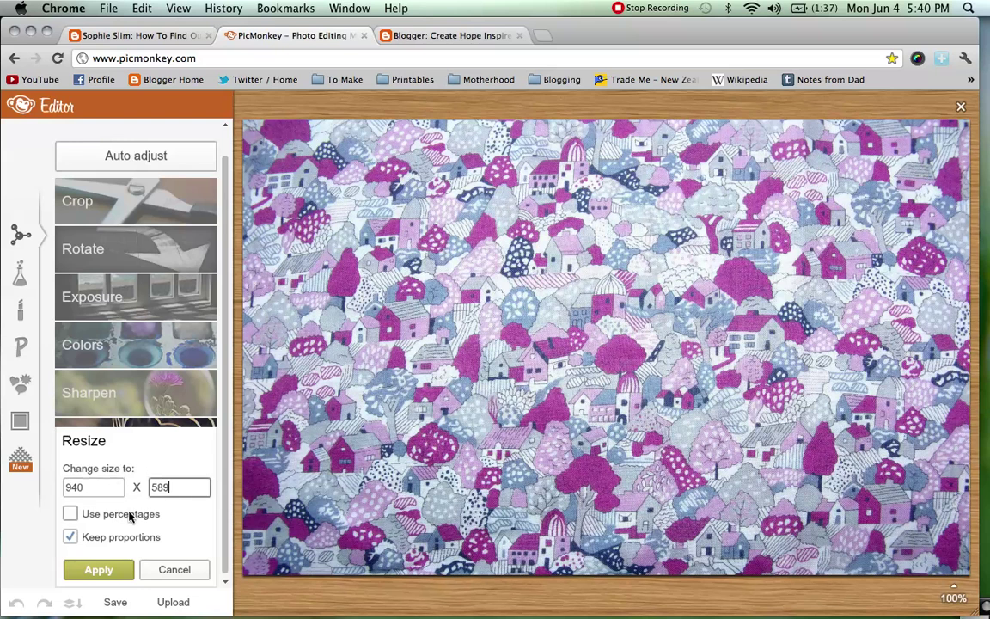
click(95, 572)
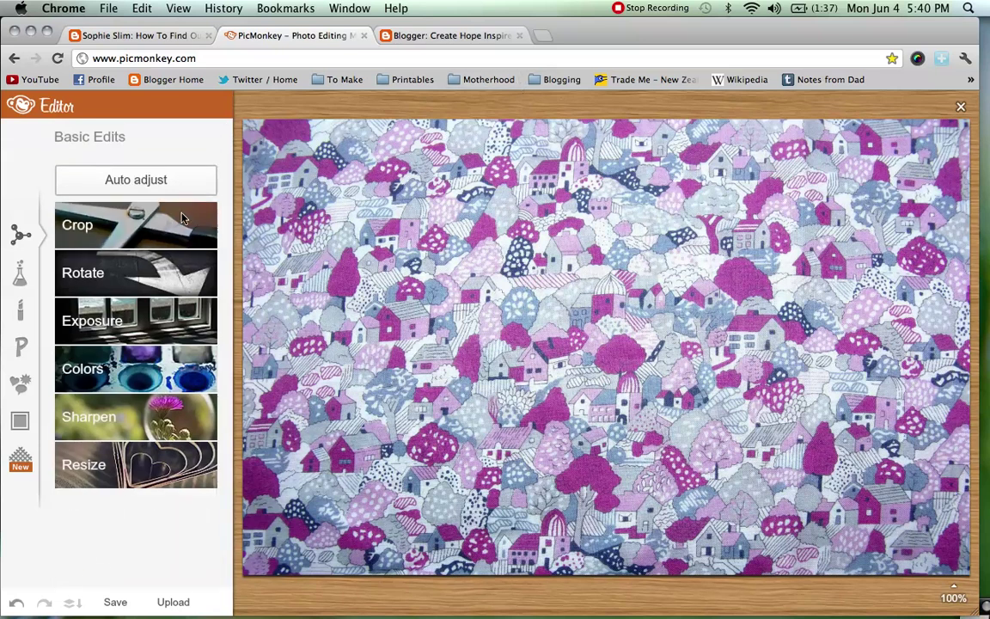
Step: Crop the photo to a 940 × 300 band across the middle of the fabric
click(112, 228)
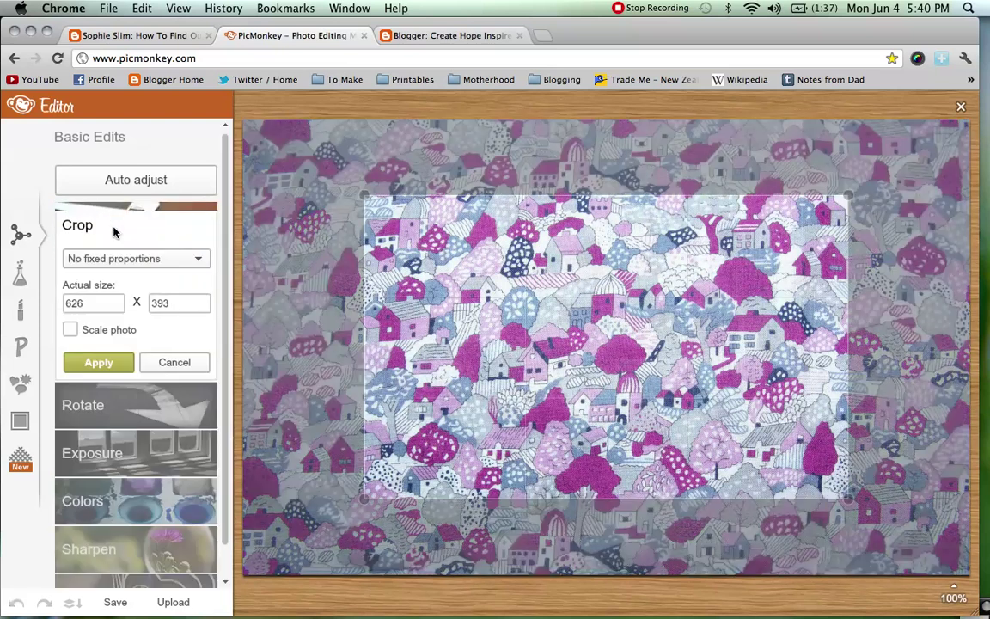
double_click(86, 304)
text(940)
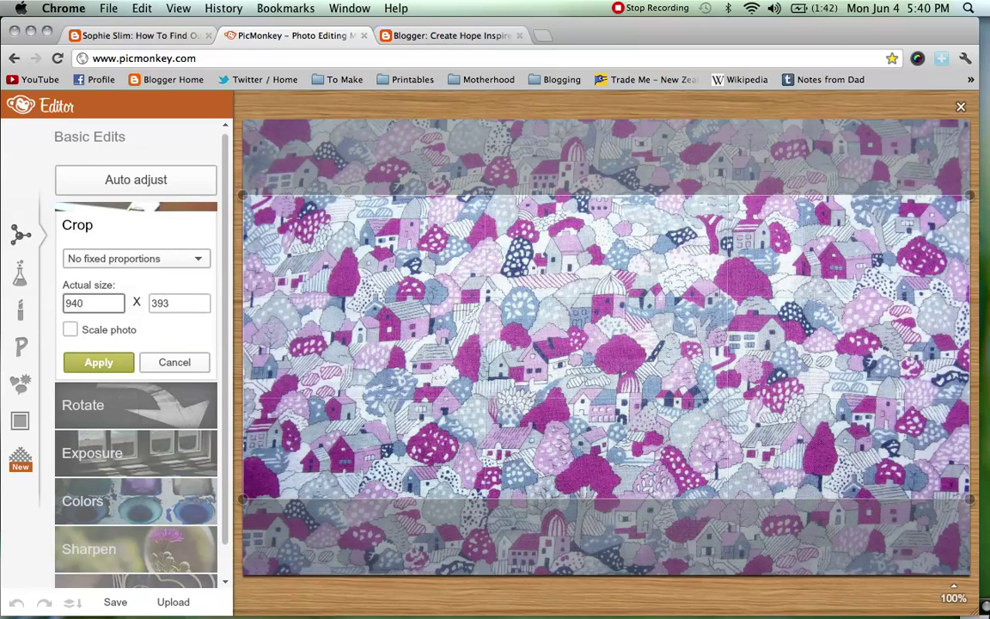
key(Tab)
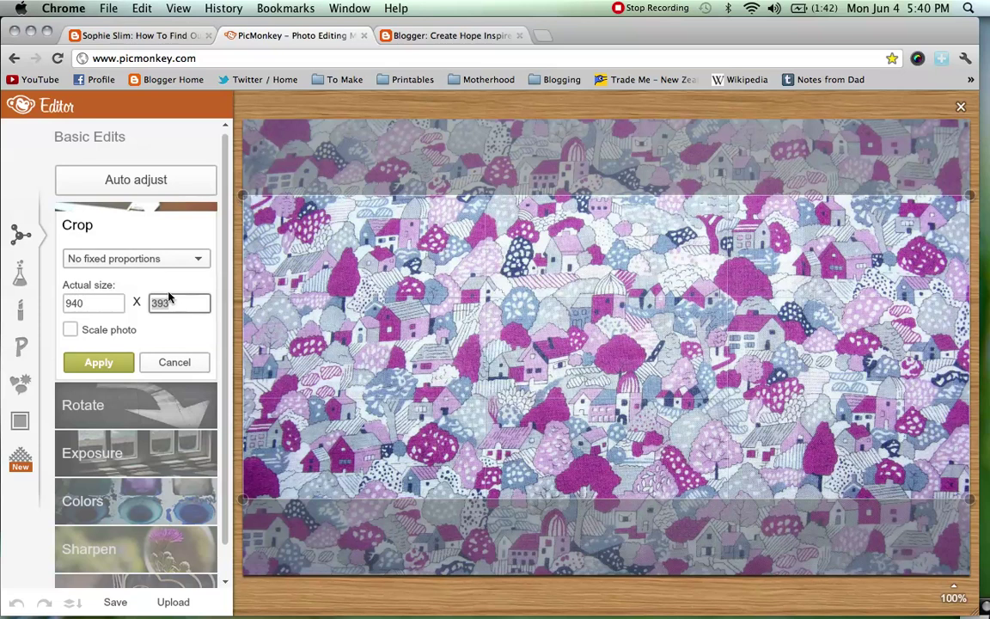
text(300)
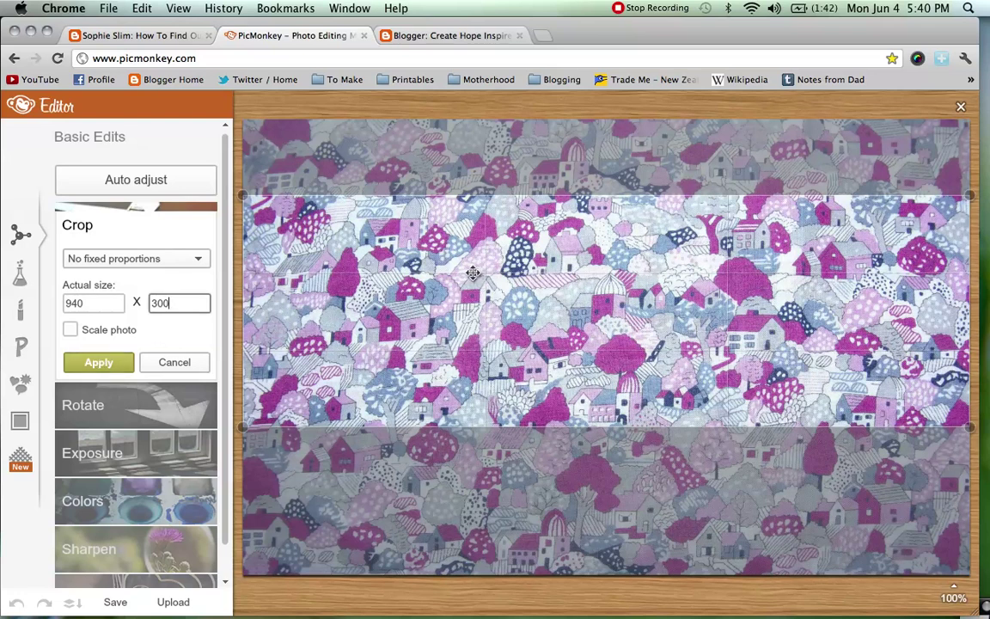
mouse_move(470, 273)
mouse_down()
mouse_move(472, 283)
mouse_move(470, 236)
mouse_move(464, 430)
mouse_move(464, 272)
mouse_up()
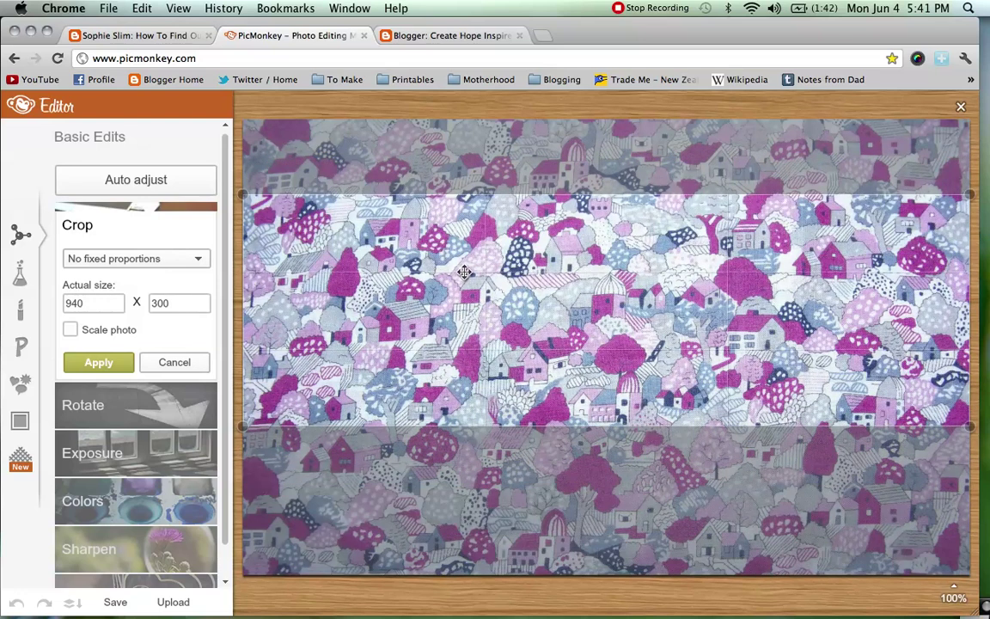
click(98, 362)
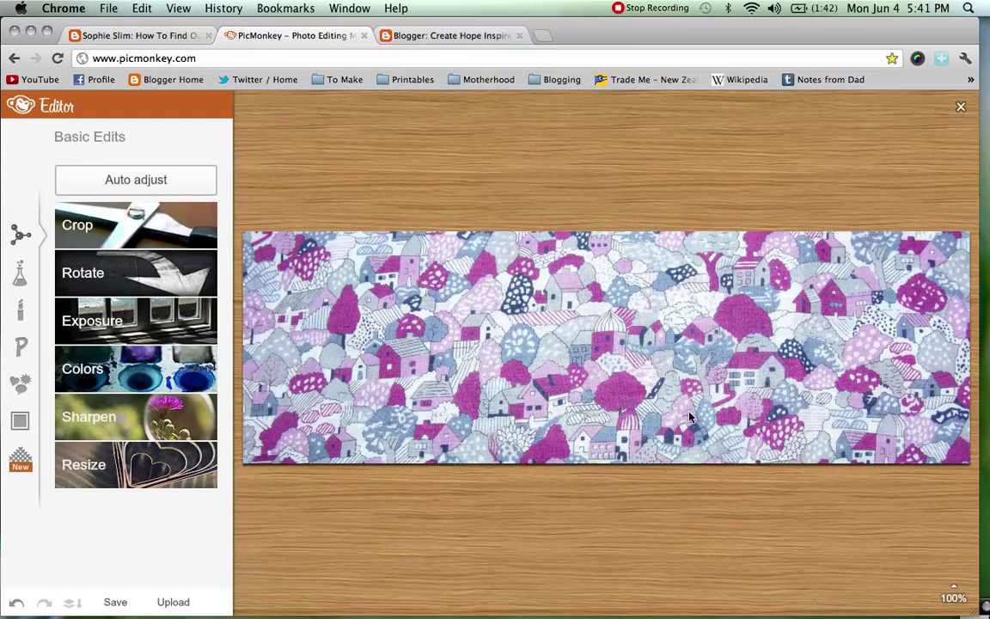
Step: Apply exposure with brightness raised to 15 and contrast lowered to -8
click(185, 337)
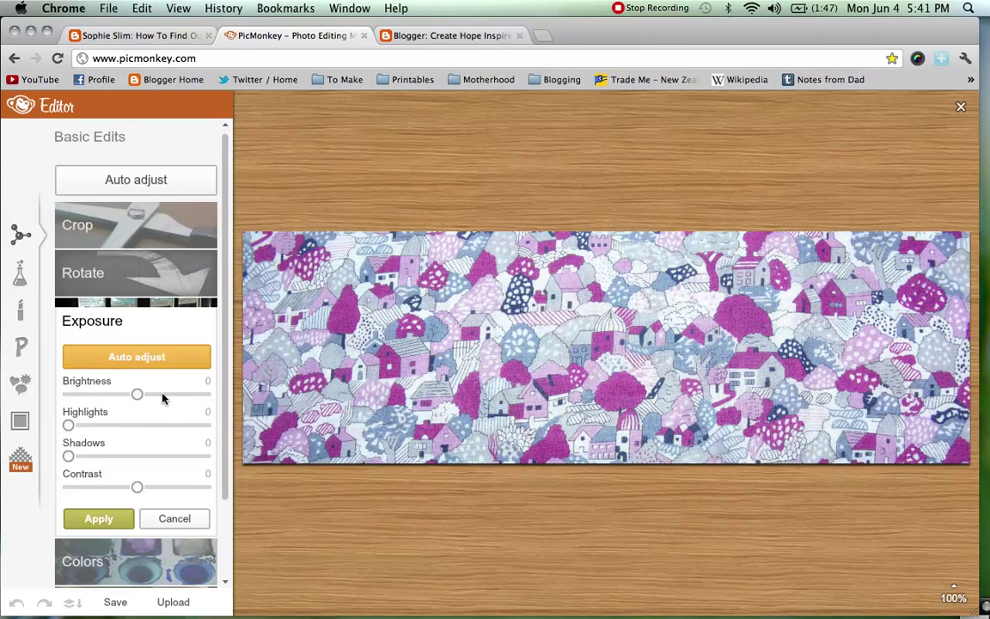
mouse_move(137, 395)
mouse_down()
mouse_move(128, 394)
mouse_move(147, 394)
mouse_up()
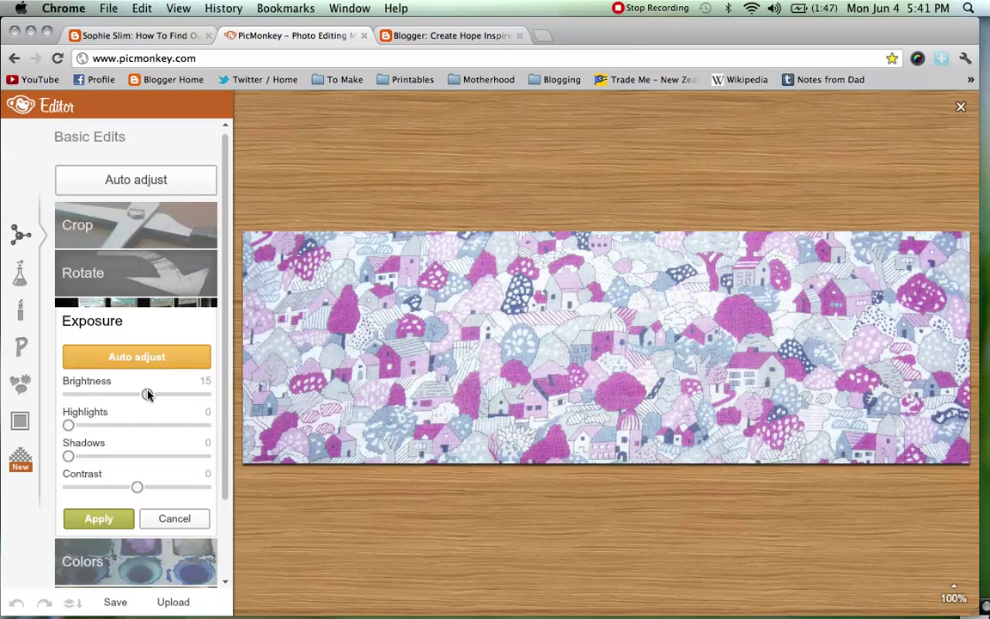
drag(136, 487, 131, 489)
click(85, 521)
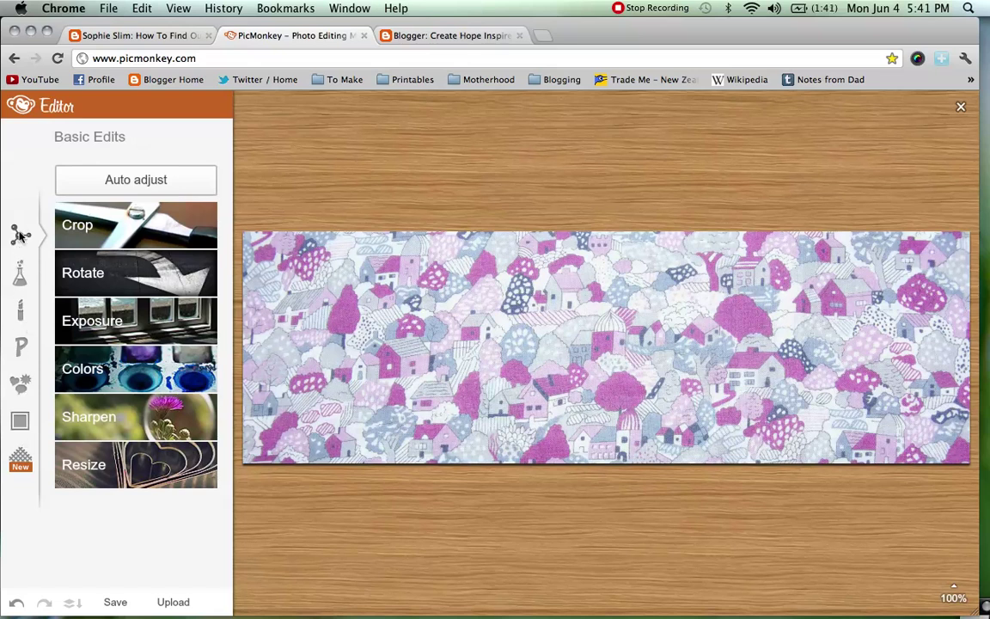
Step: Add the text 'Create Hope Inspire' to the photo in the Lobster Two font
click(24, 345)
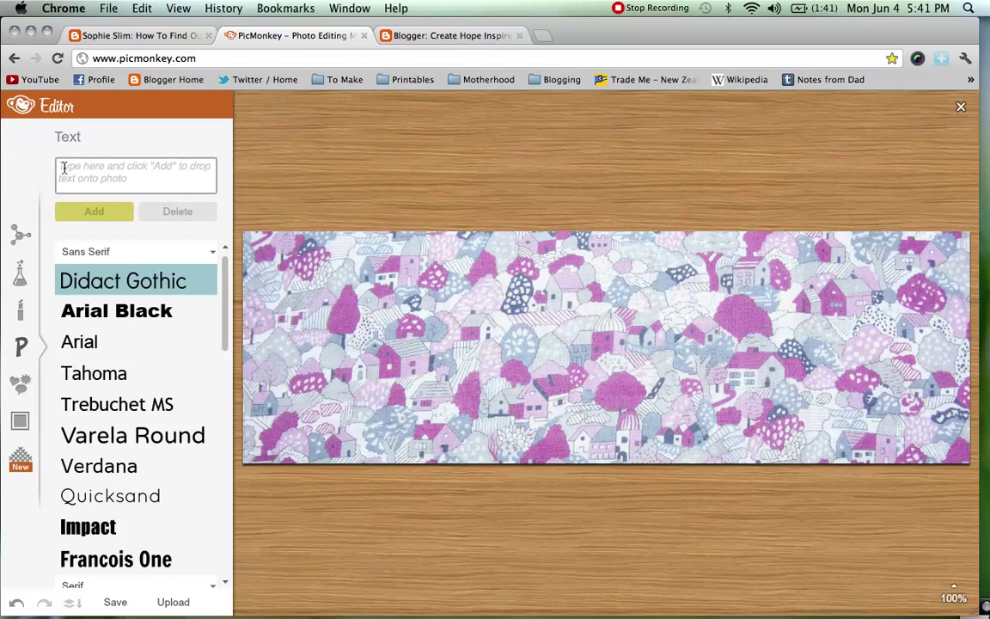
click(63, 168)
text(C)
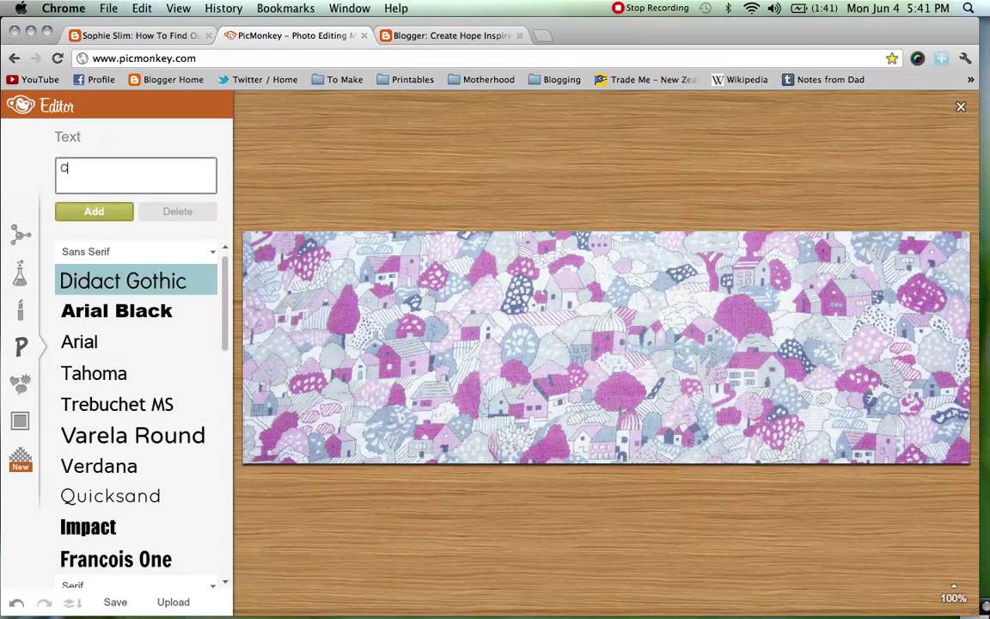
text(reate Hope Inspire)
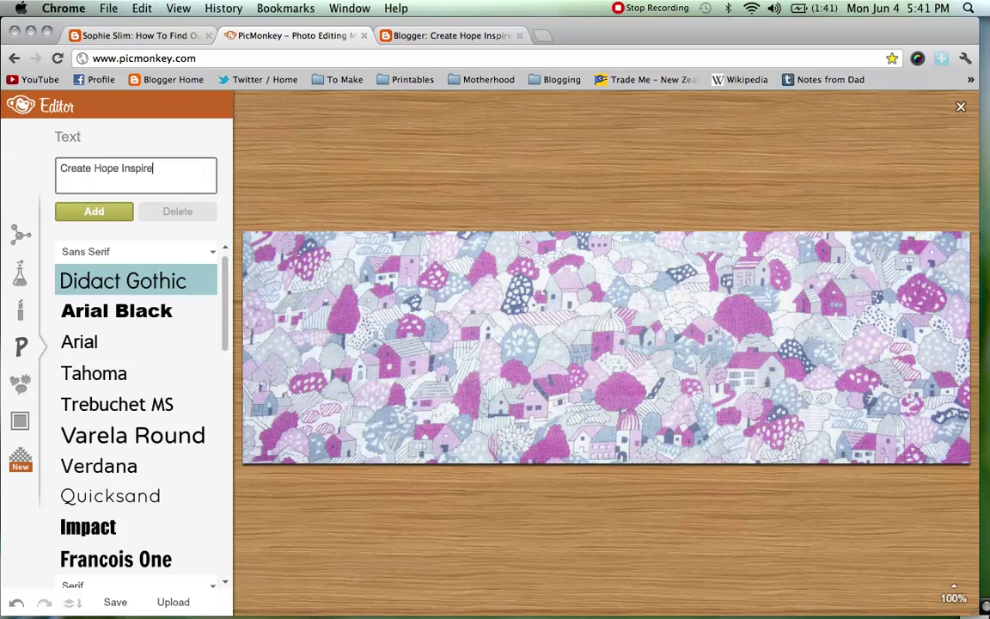
scroll(98, 281, down, 10)
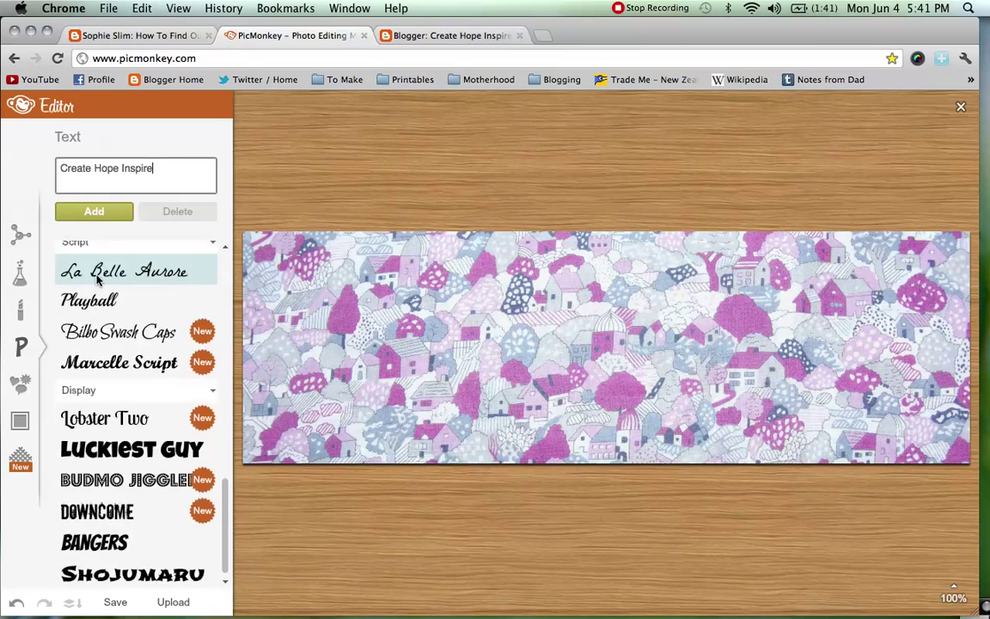
click(125, 421)
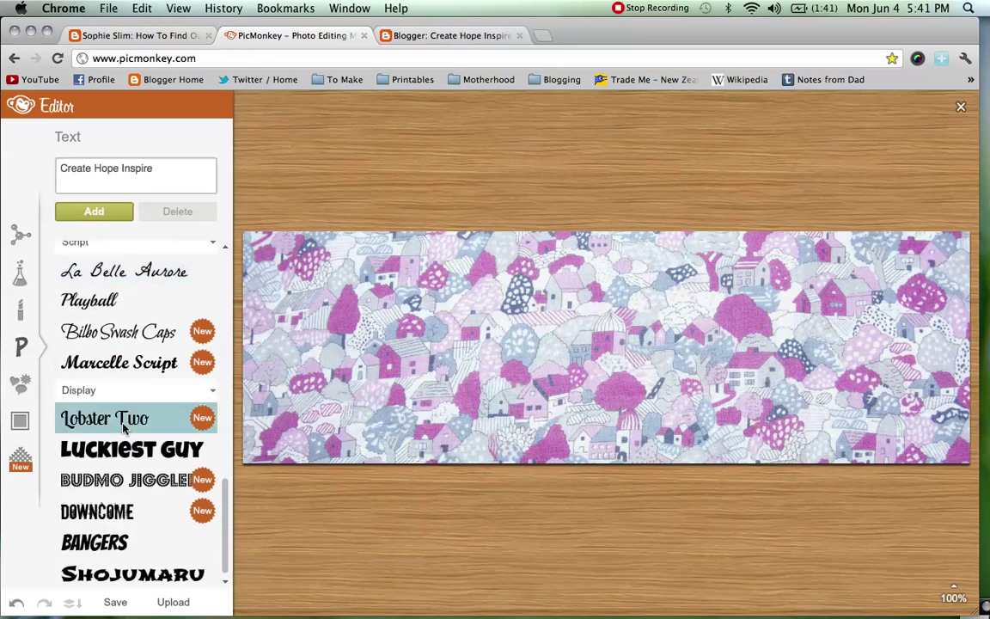
click(104, 210)
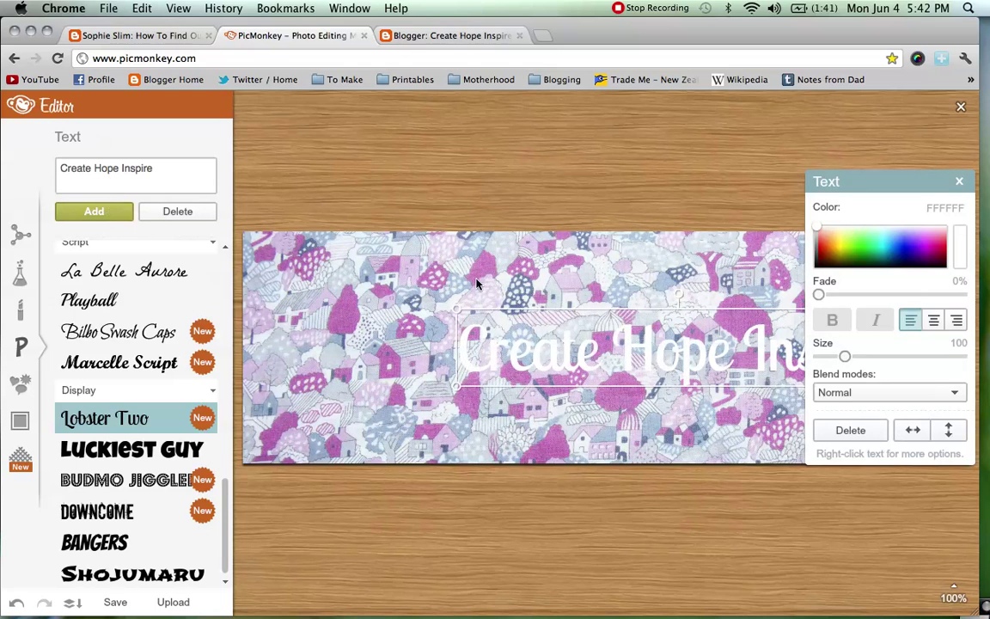
Step: Centre the title across the header and enlarge it to size 113
drag(524, 315, 497, 298)
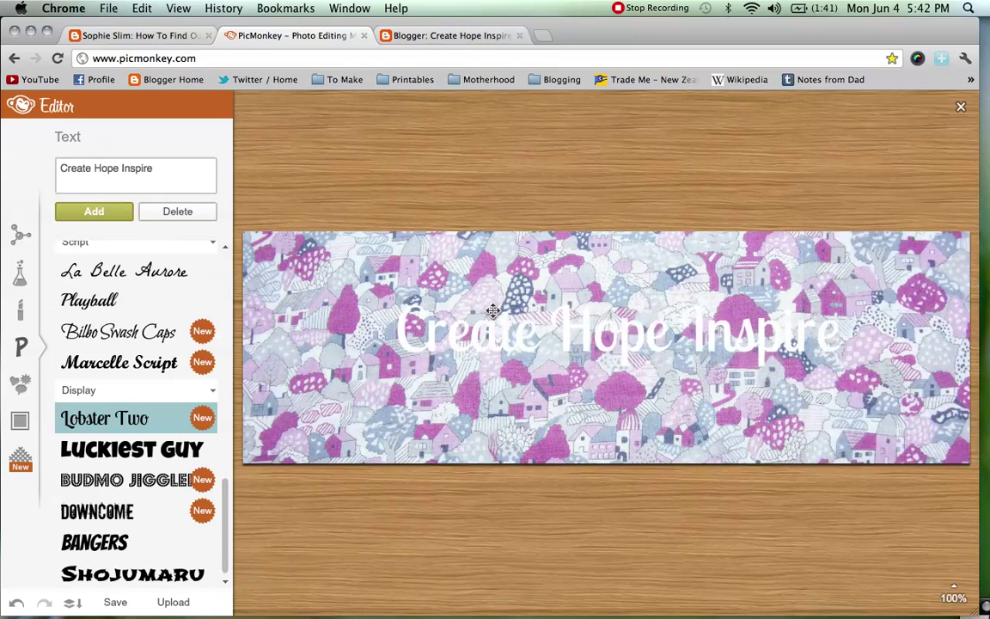
drag(492, 314, 469, 309)
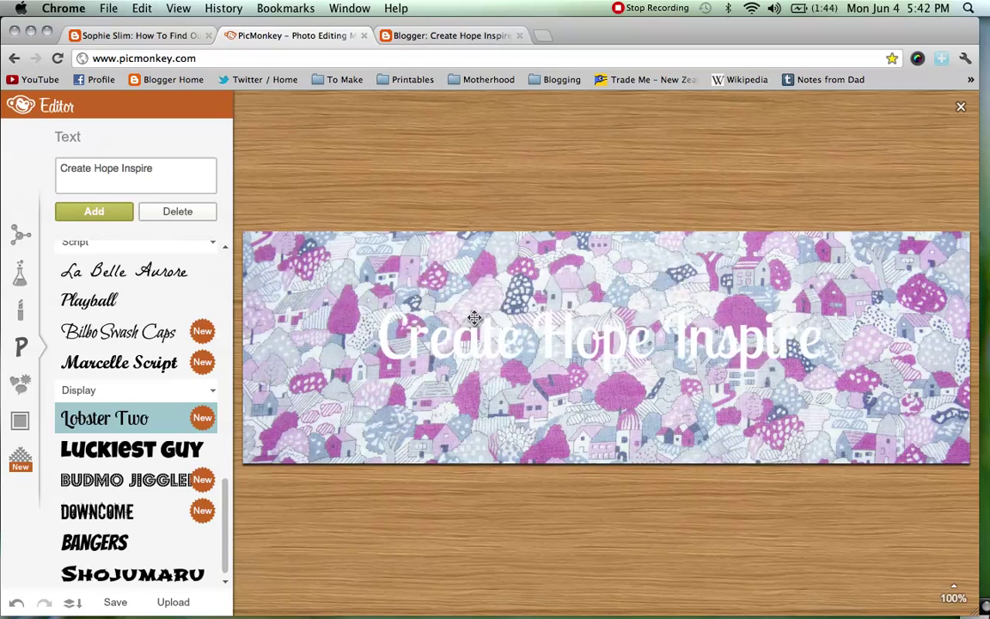
click(474, 319)
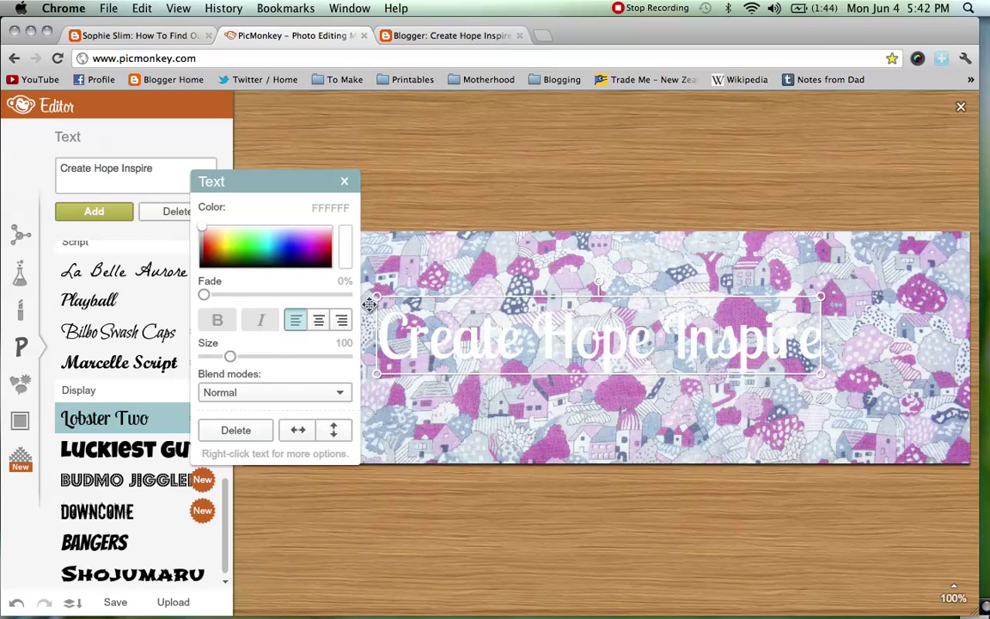
mouse_move(236, 361)
mouse_down()
mouse_move(286, 361)
mouse_move(237, 361)
mouse_up()
Step: Colour the title navy 002372 and nudge it into its final position
drag(256, 249, 283, 259)
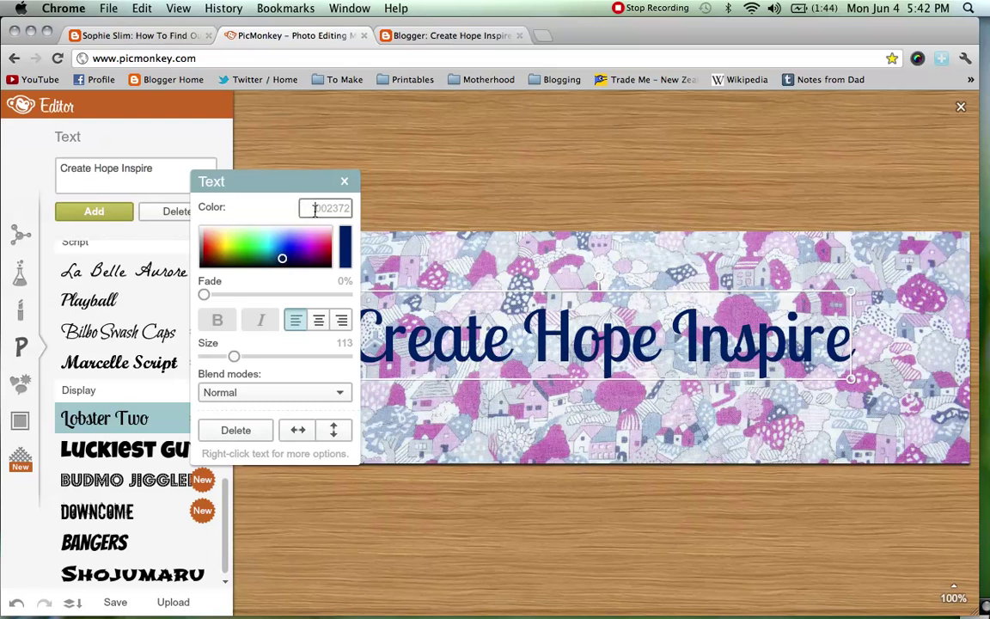
double_click(348, 207)
key(super+c)
click(310, 210)
click(342, 183)
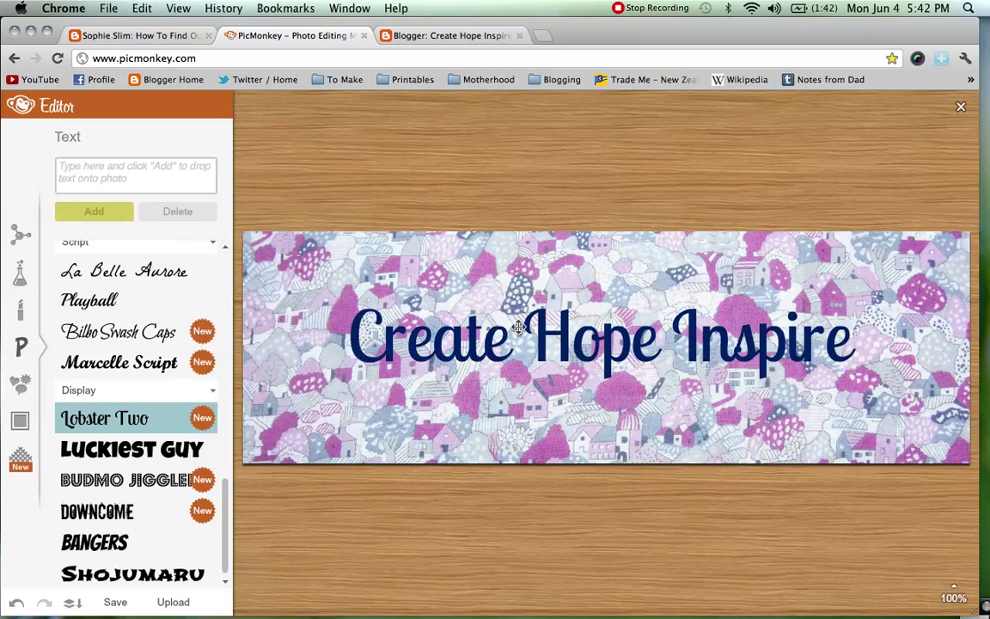
mouse_move(495, 336)
mouse_down()
mouse_move(494, 315)
mouse_move(494, 332)
mouse_up()
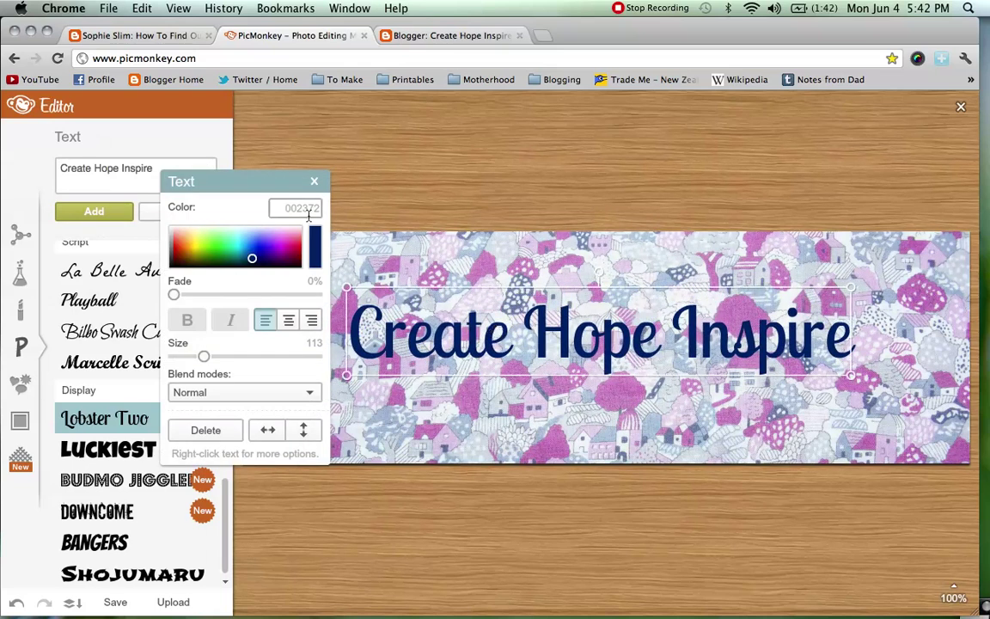
click(313, 182)
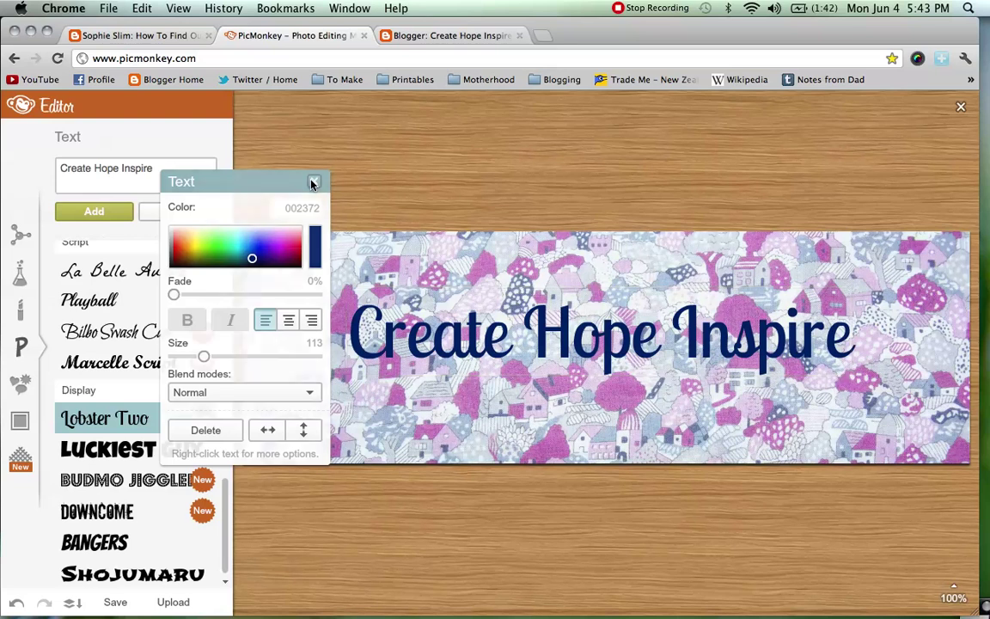
click(140, 178)
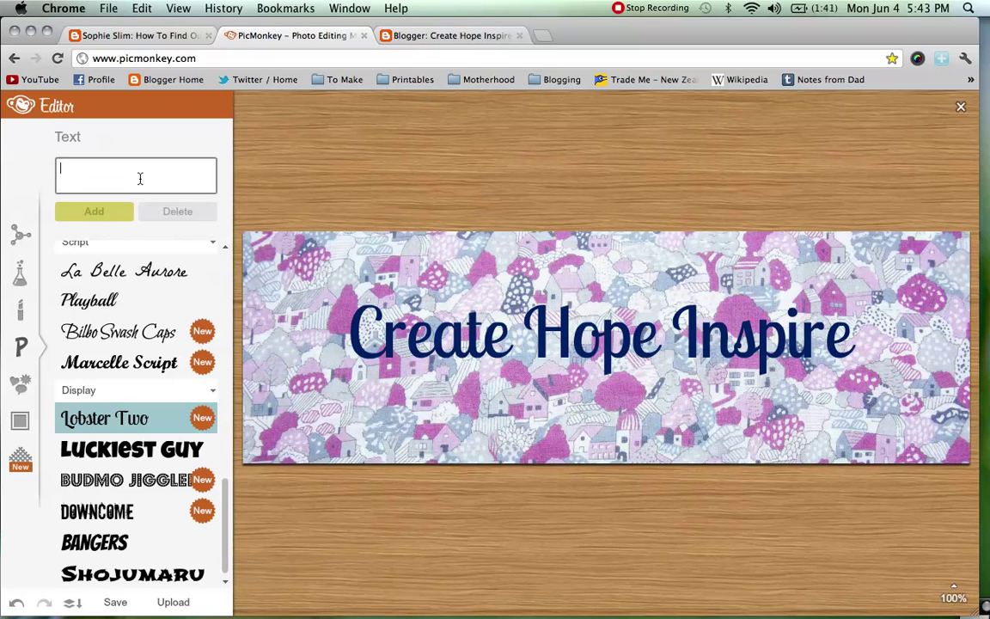
Step: Add the author byline text onto the banner in Arial
text(by)
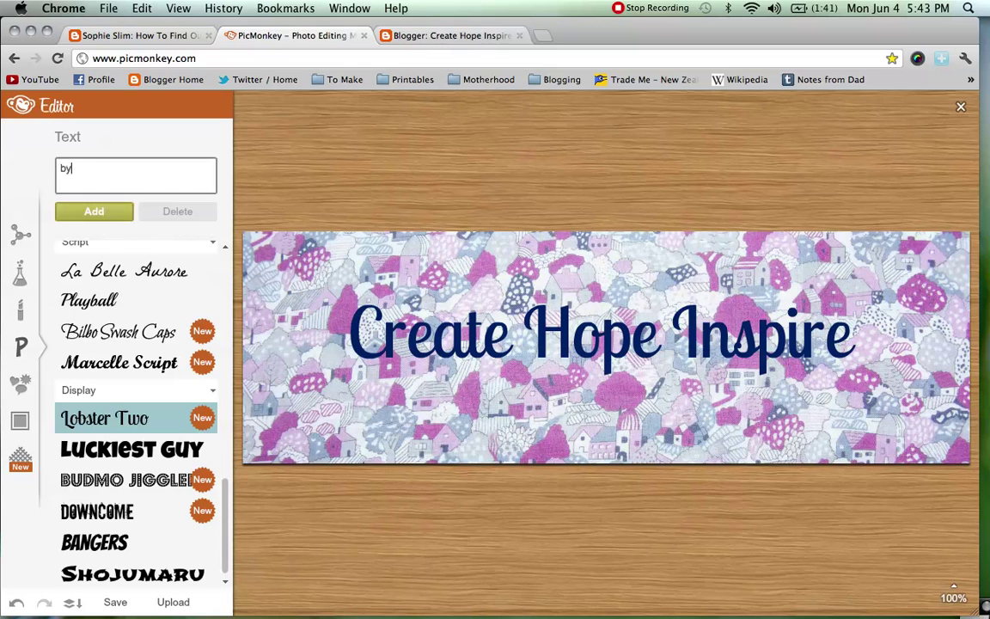
text( Miriam of Make It Giv)
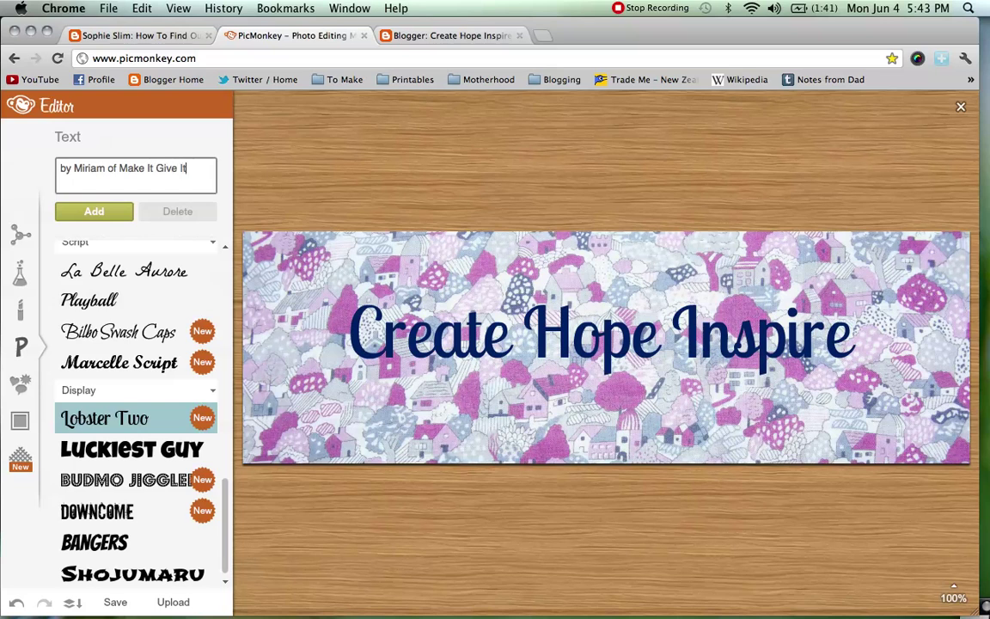
text(e It)
scroll(76, 348, up, 10)
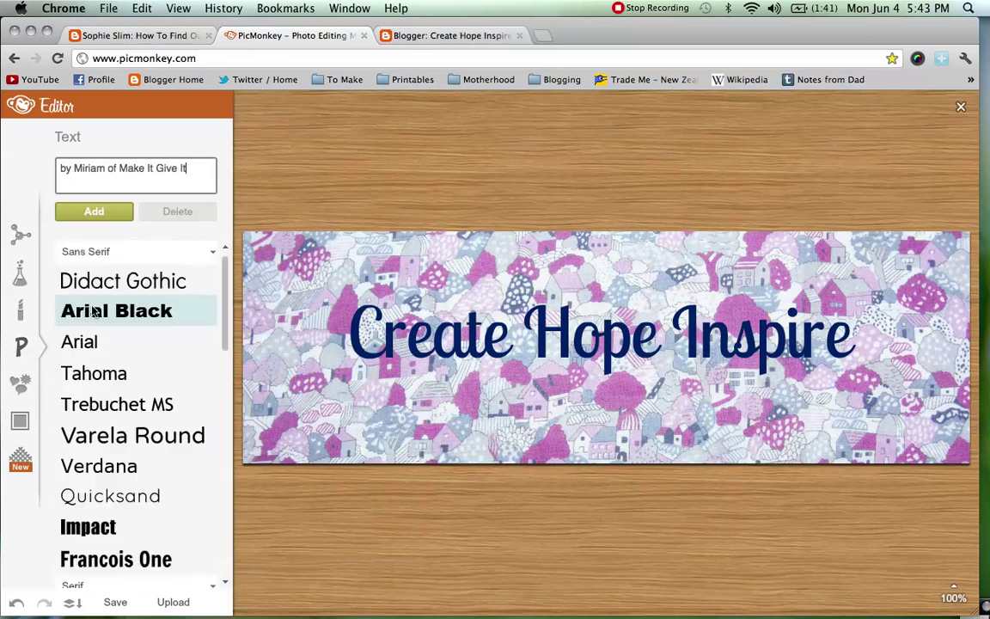
click(76, 347)
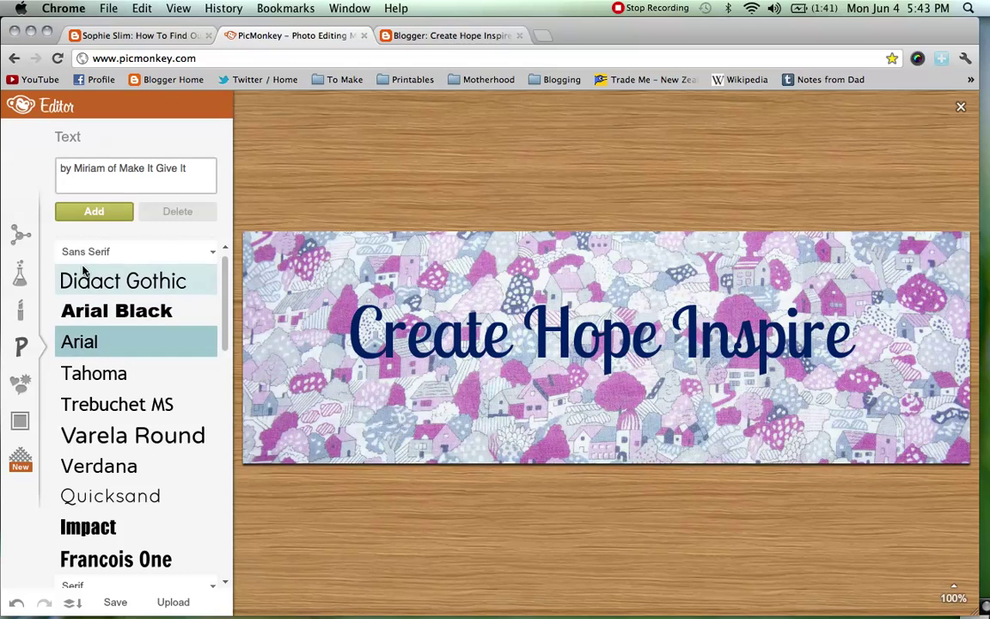
click(124, 217)
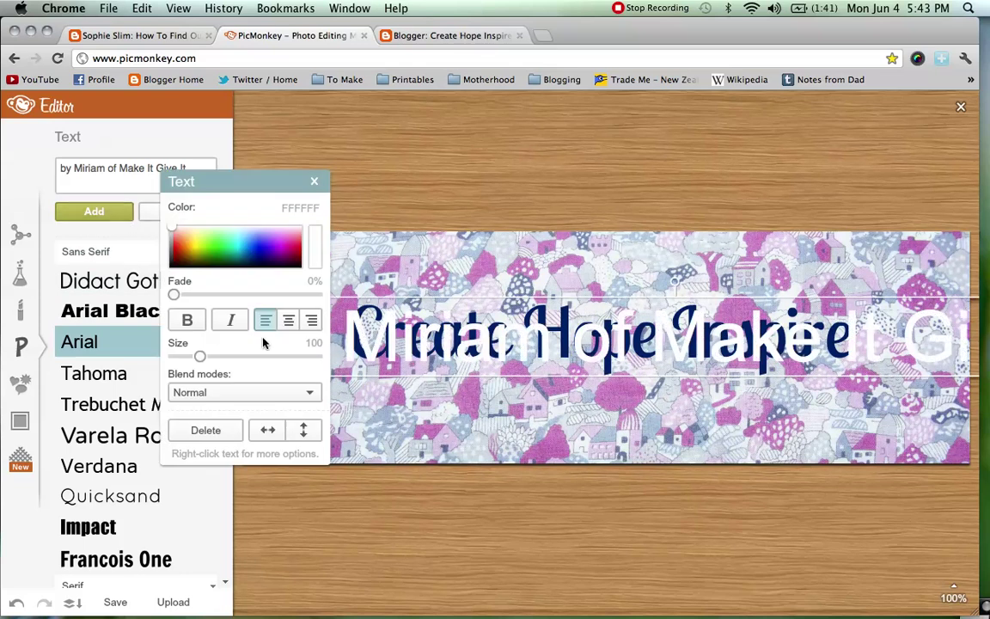
Step: Shrink the byline to size 18, move it under the title's right end, and colour it 002372
drag(200, 356, 175, 359)
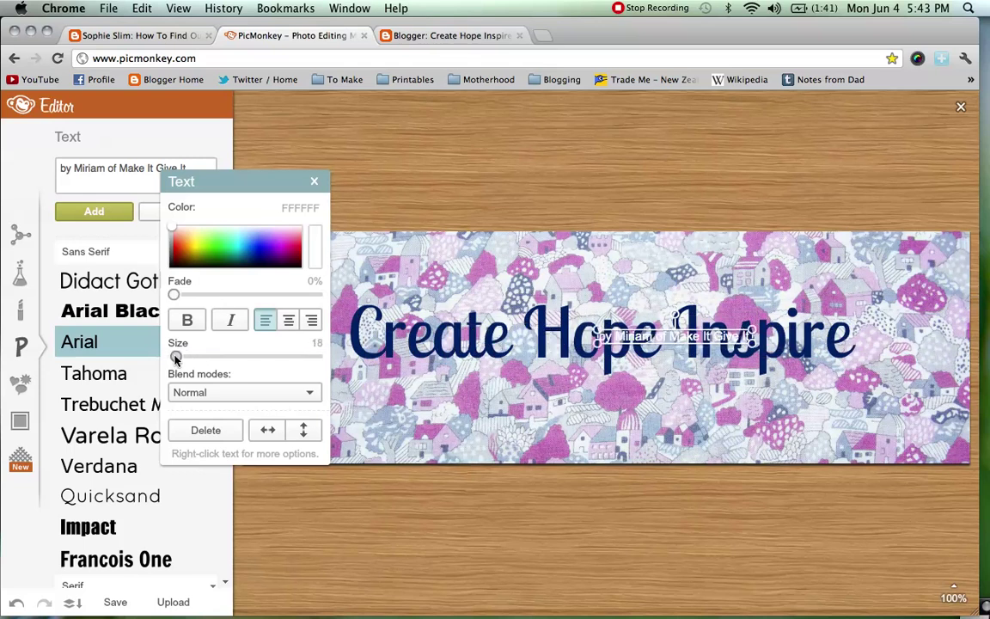
drag(651, 341, 743, 392)
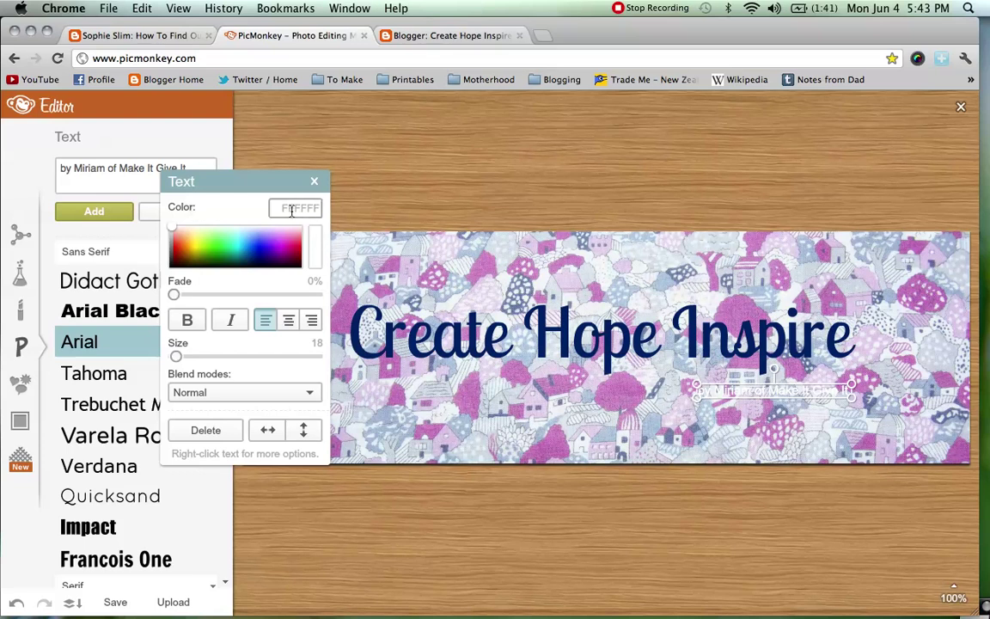
drag(275, 208, 321, 211)
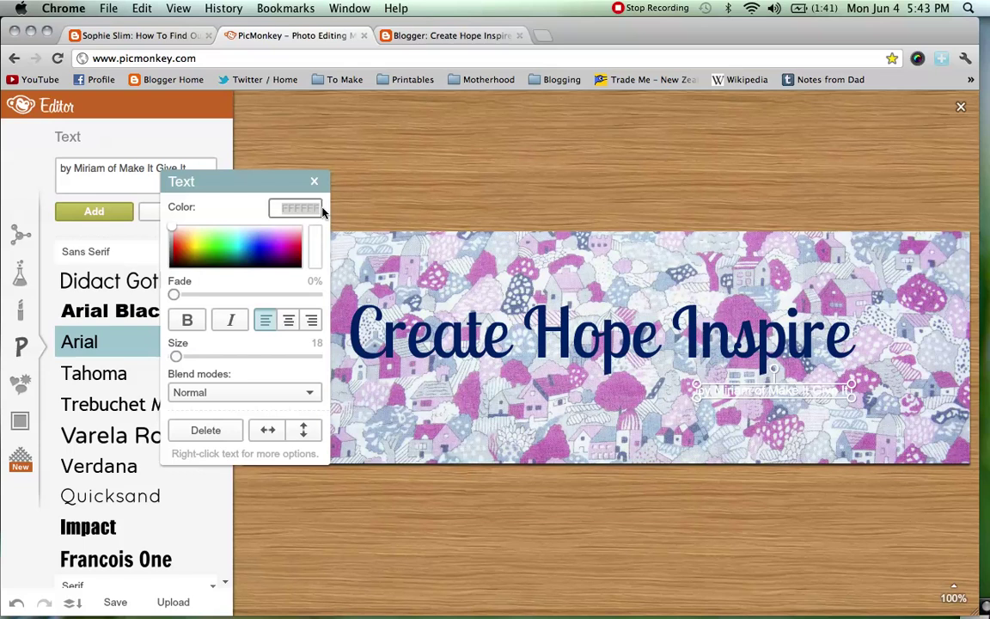
key(super+v)
key(Return)
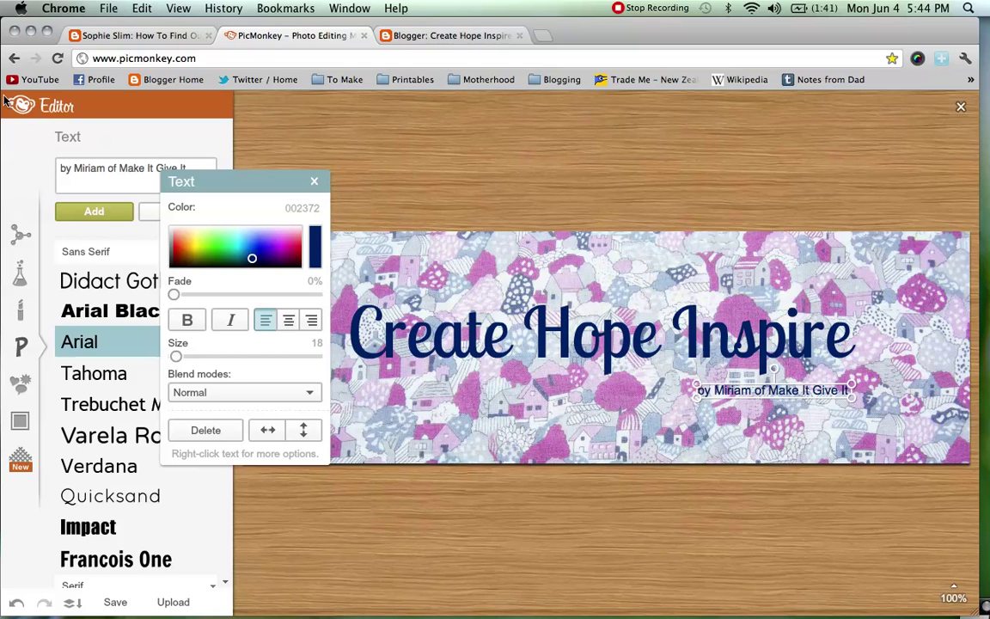
click(283, 164)
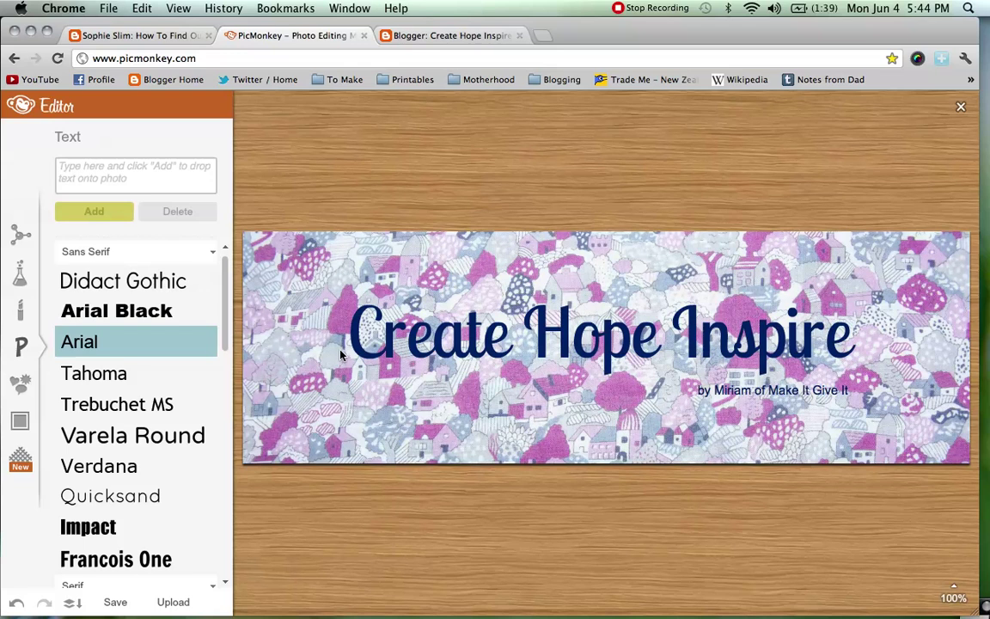
Step: Save the banner to the Desktop as CreateHopeHEADERdraft.jpg and bring up Blogger's Layout page
click(114, 603)
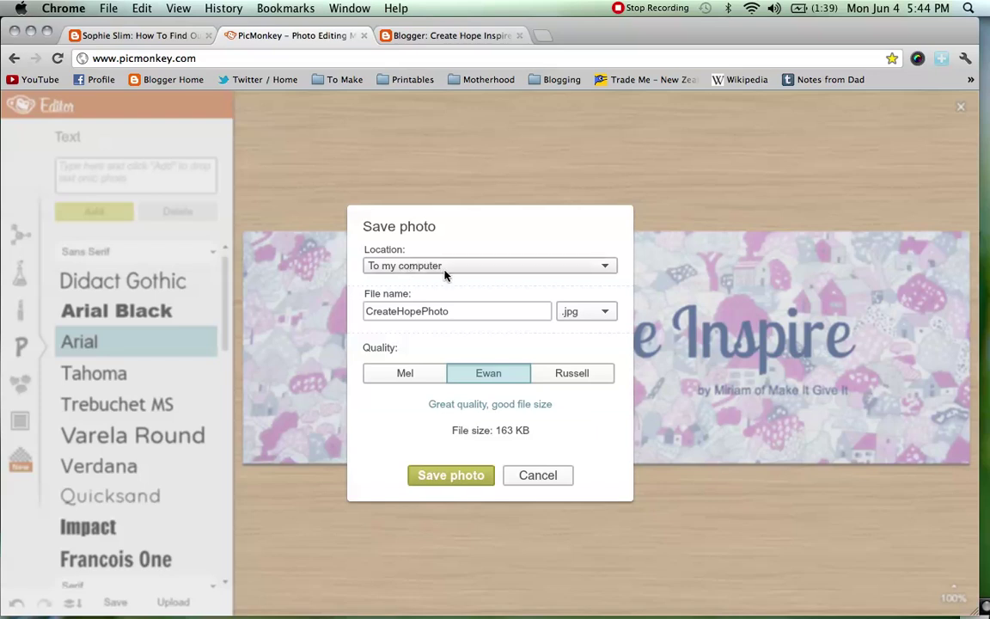
drag(449, 311, 421, 319)
text(HEADERdraf)
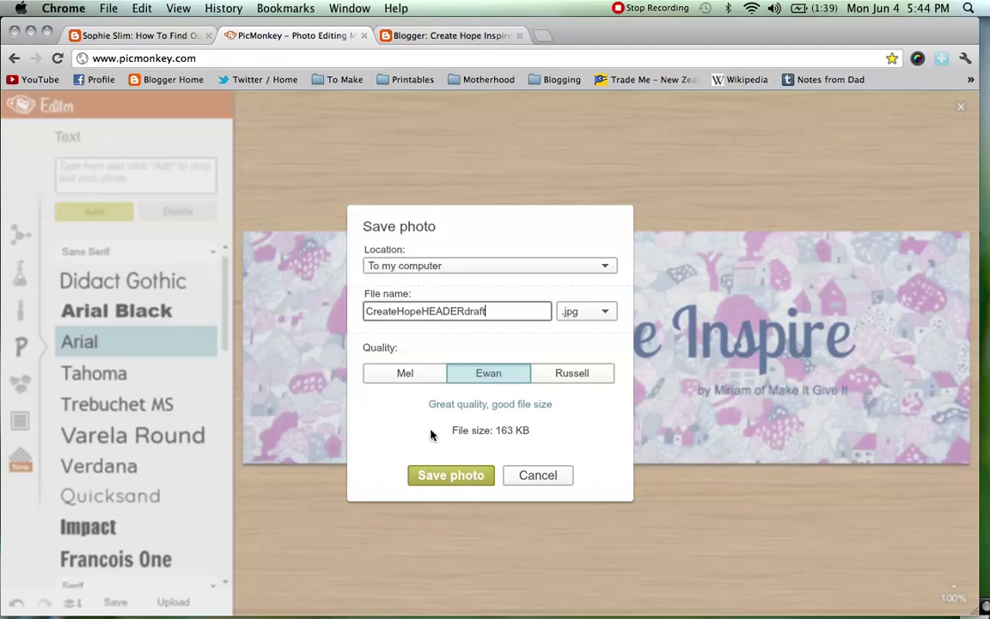
click(443, 474)
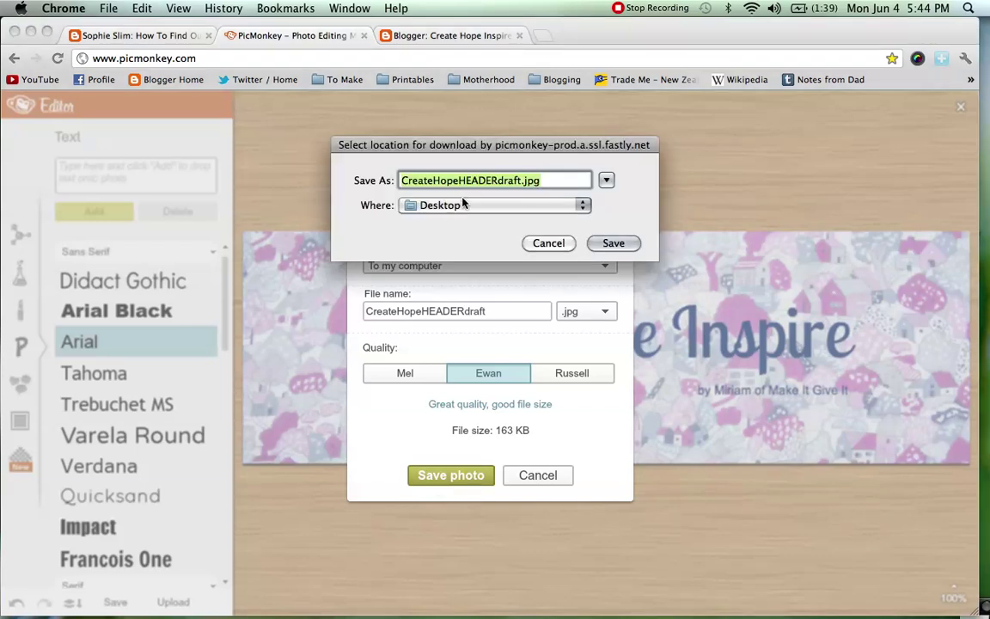
click(456, 207)
click(439, 205)
click(613, 243)
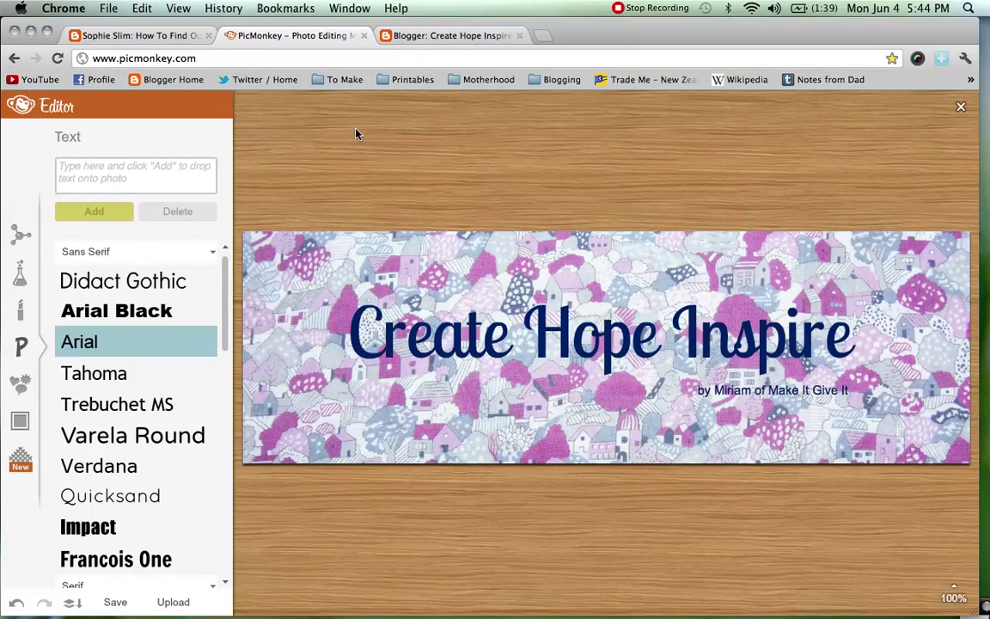
click(413, 41)
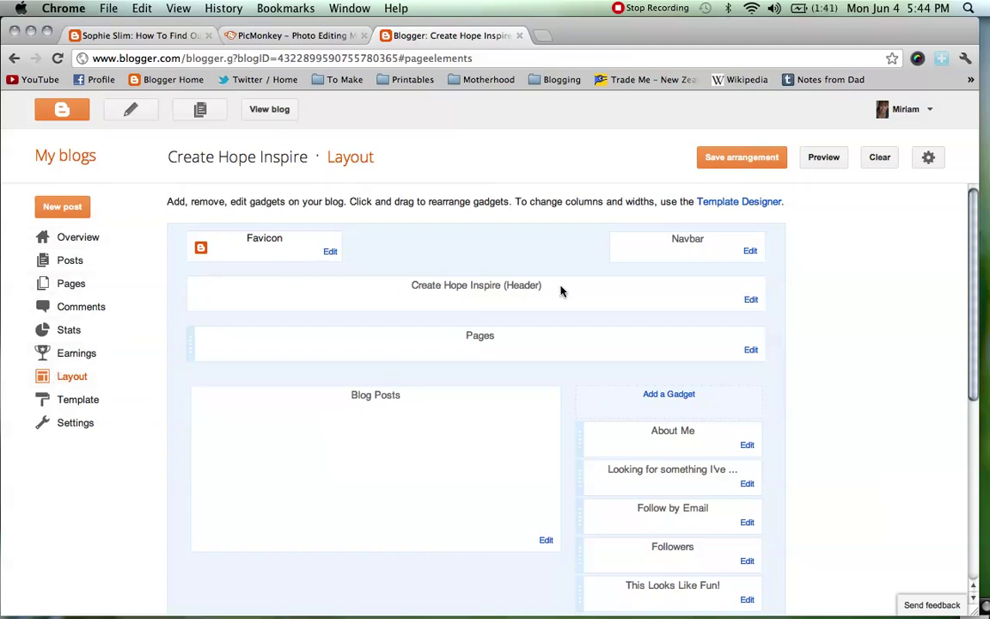
Step: Set the Header gadget's image to show 'Instead of title and description', then browse for a header file
click(750, 301)
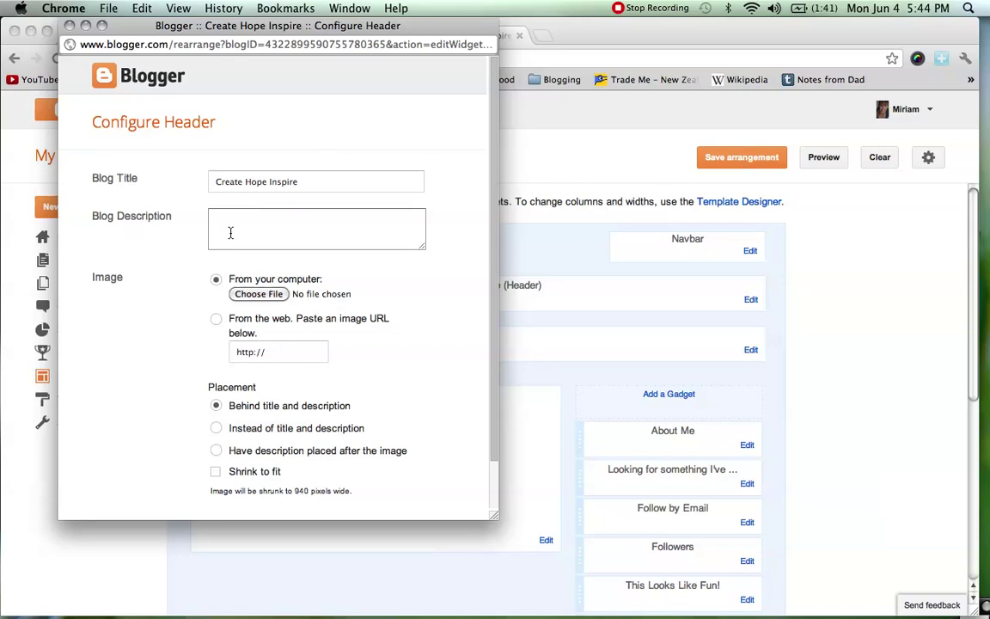
scroll(194, 272, down, 3)
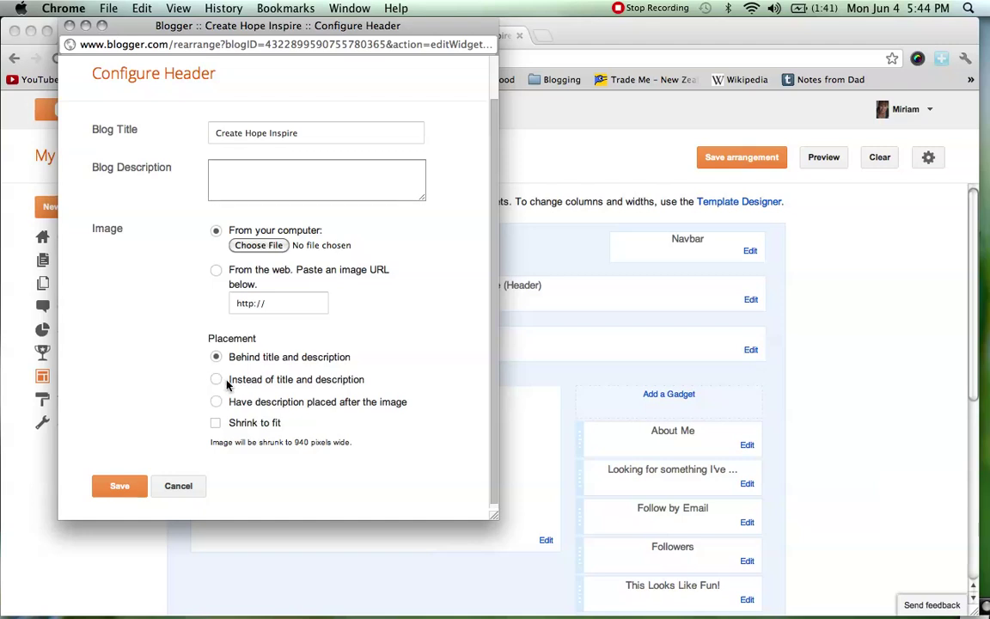
drag(233, 383, 365, 384)
click(364, 383)
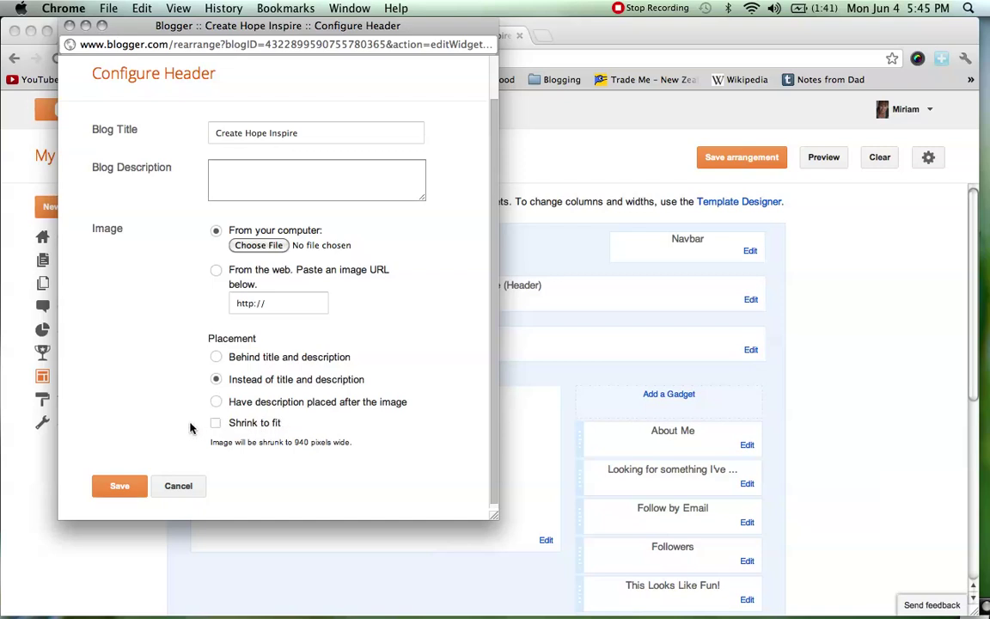
click(258, 246)
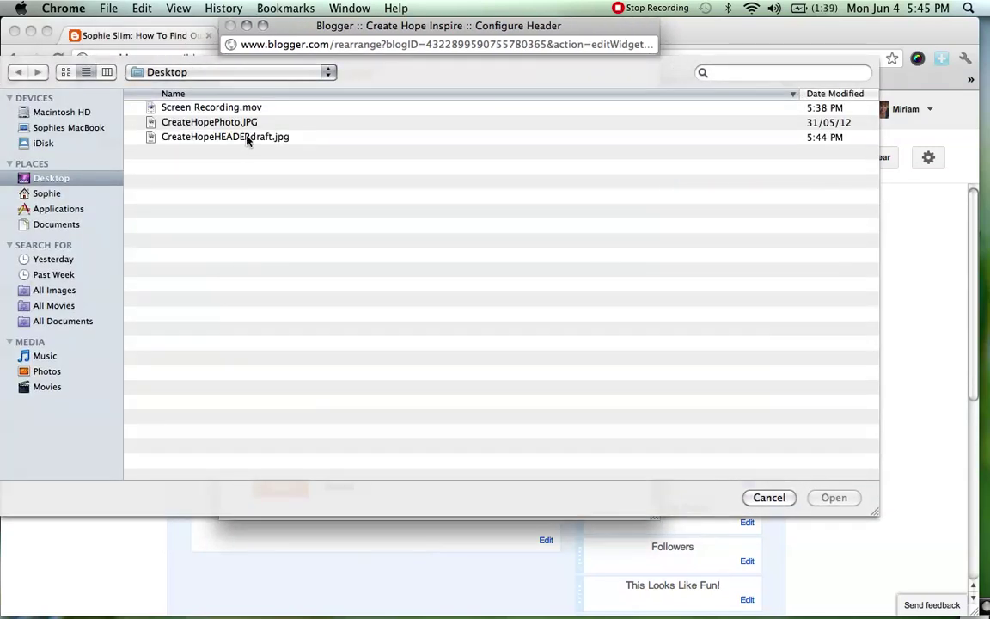
Step: Upload CreateHopeHEADERdraft.jpg as the blog's header image
click(248, 139)
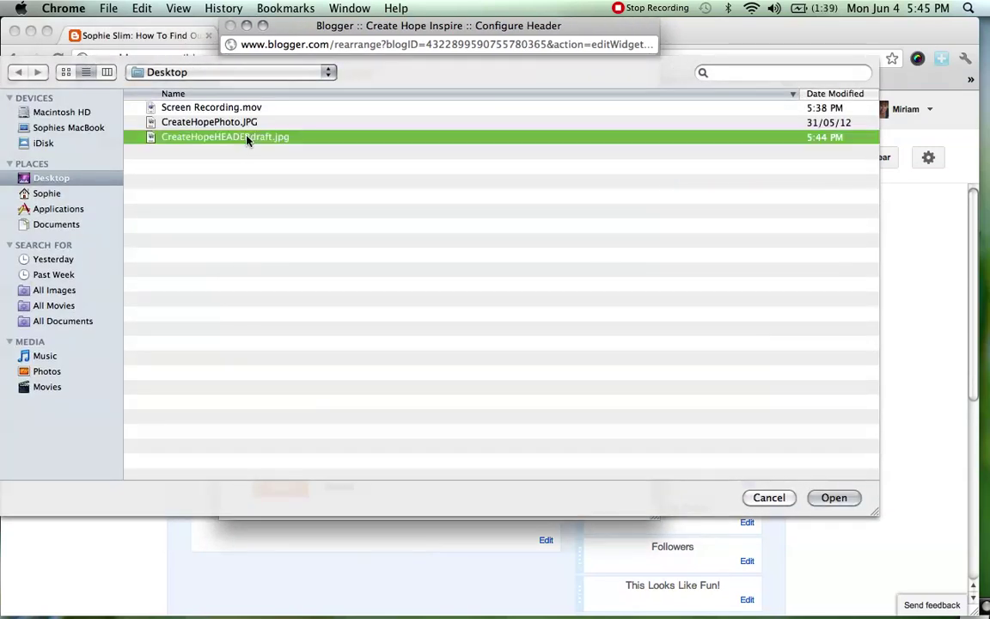
click(821, 499)
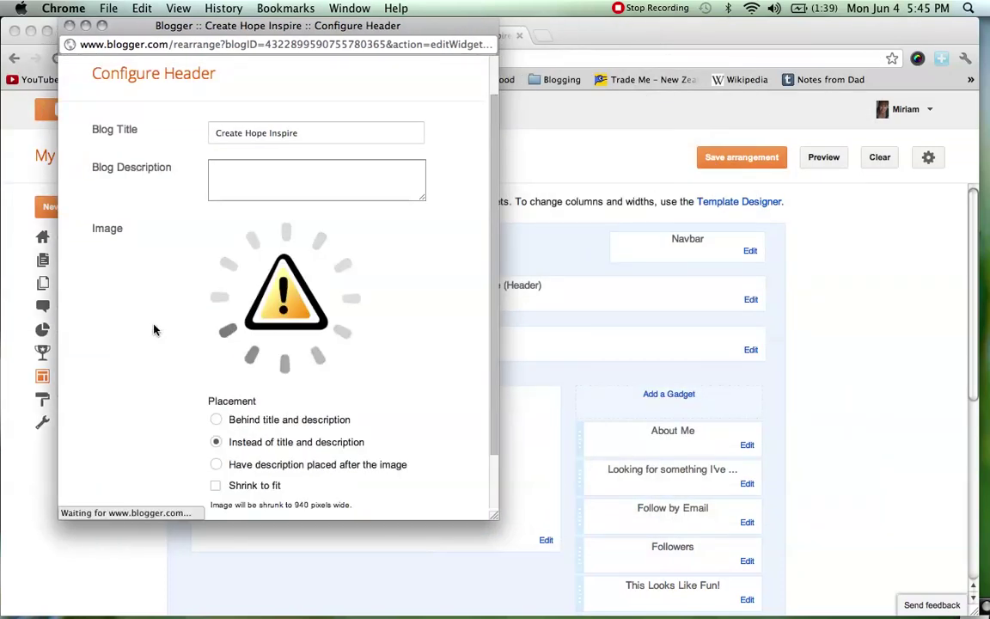
scroll(136, 307, down, 2)
scroll(136, 307, down, 2)
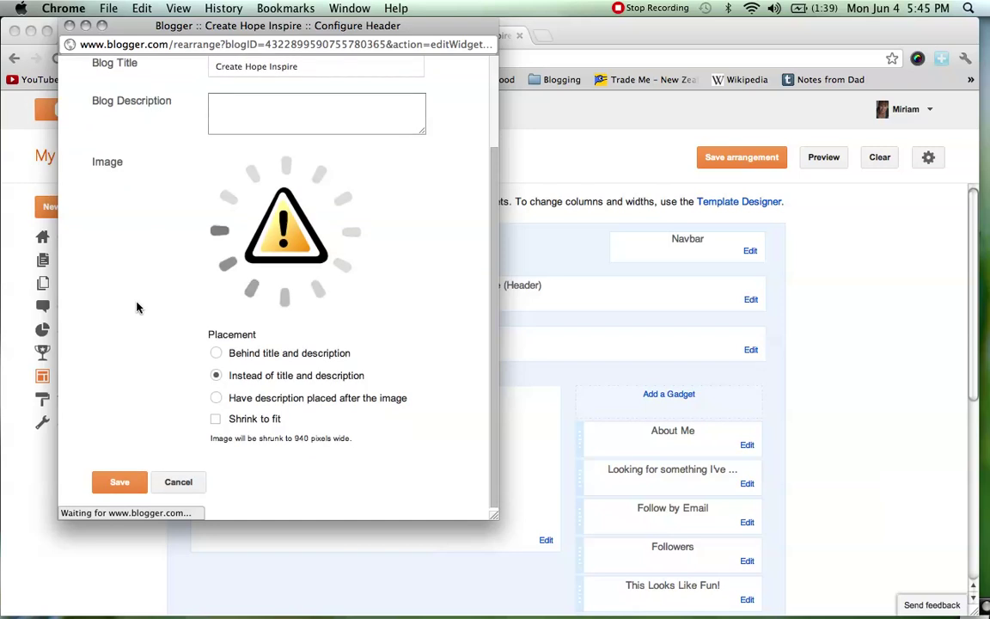
Step: Save the header configuration and the layout arrangement, then view the live blog
click(111, 482)
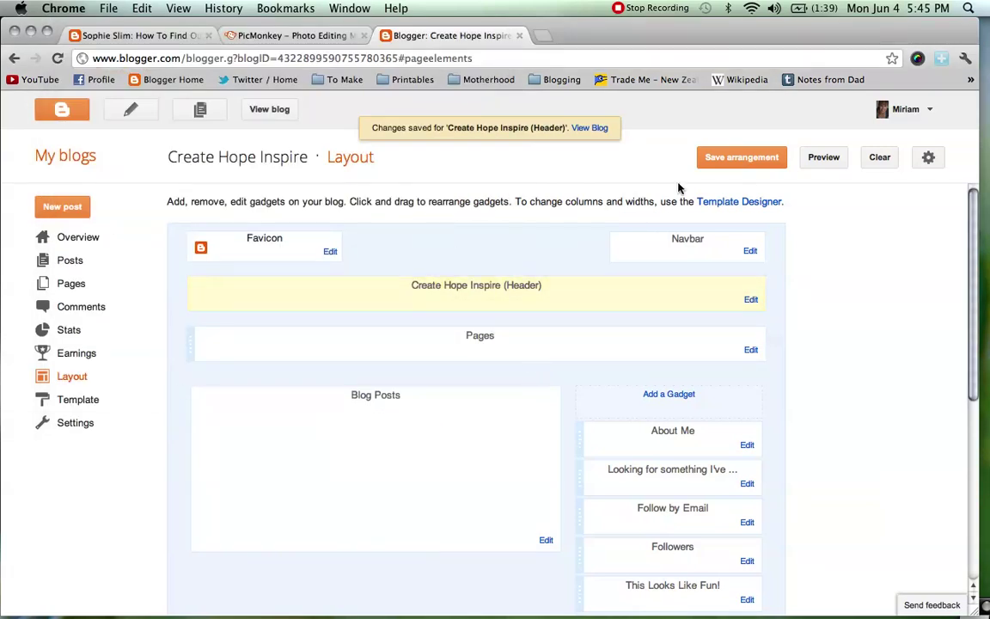
click(745, 161)
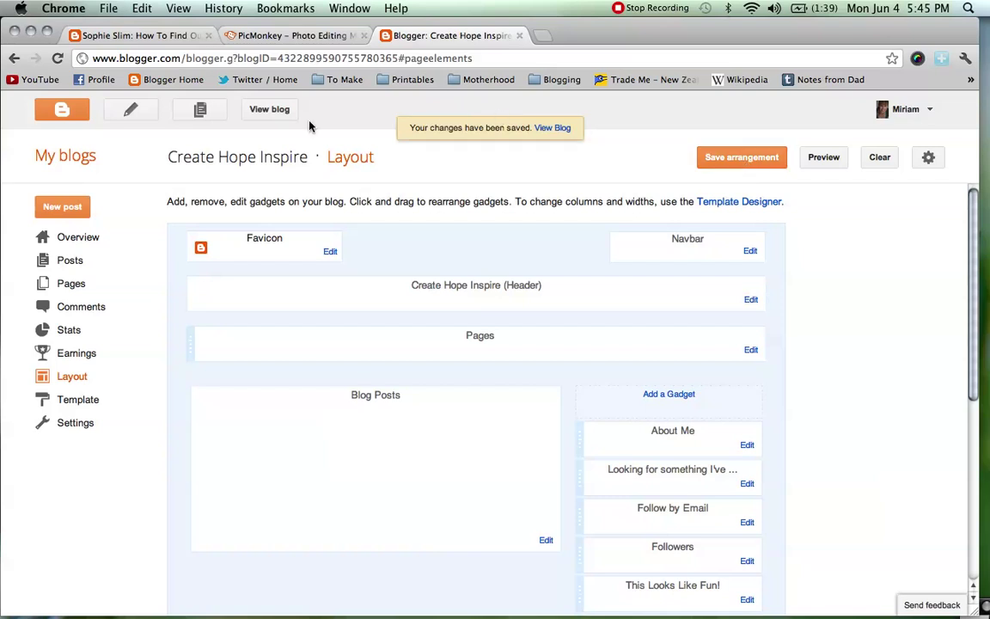
click(285, 116)
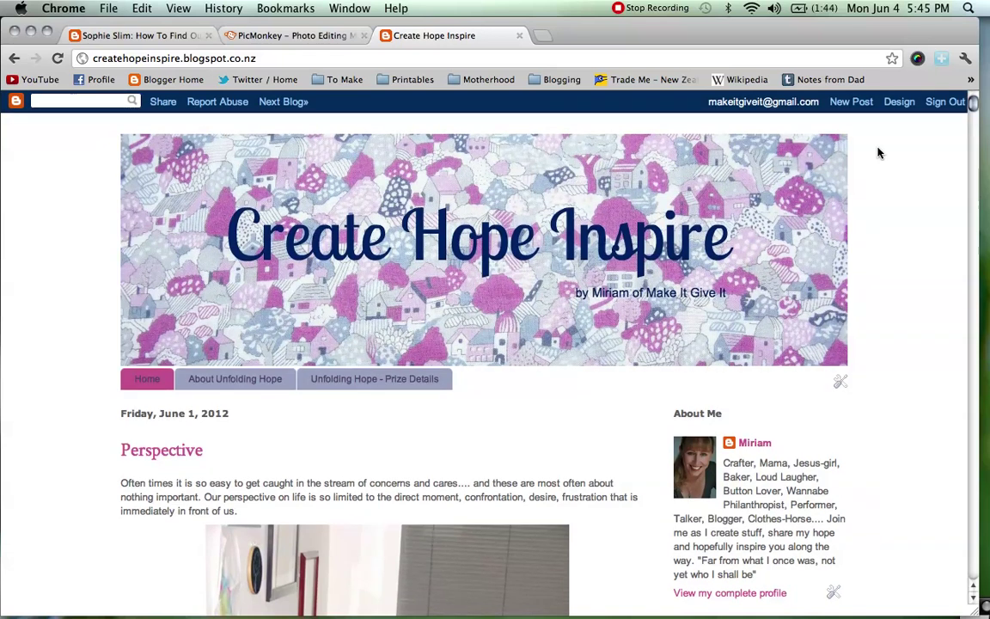
Step: Scroll through the live blog to check the fabric banner with its navy title and byline
scroll(878, 153, down, 2)
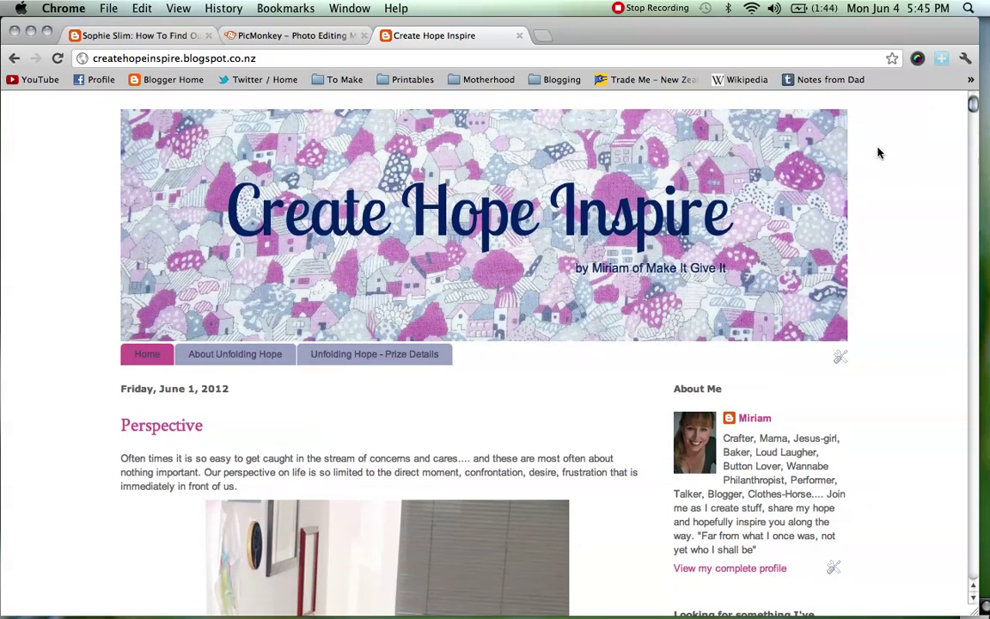
scroll(879, 153, up, 2)
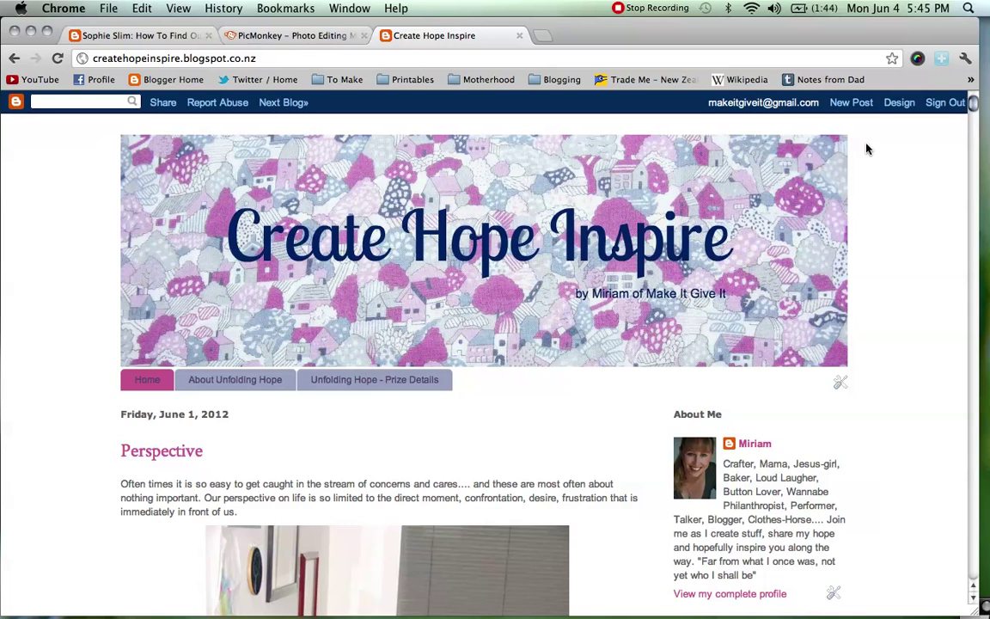
scroll(867, 149, down, 8)
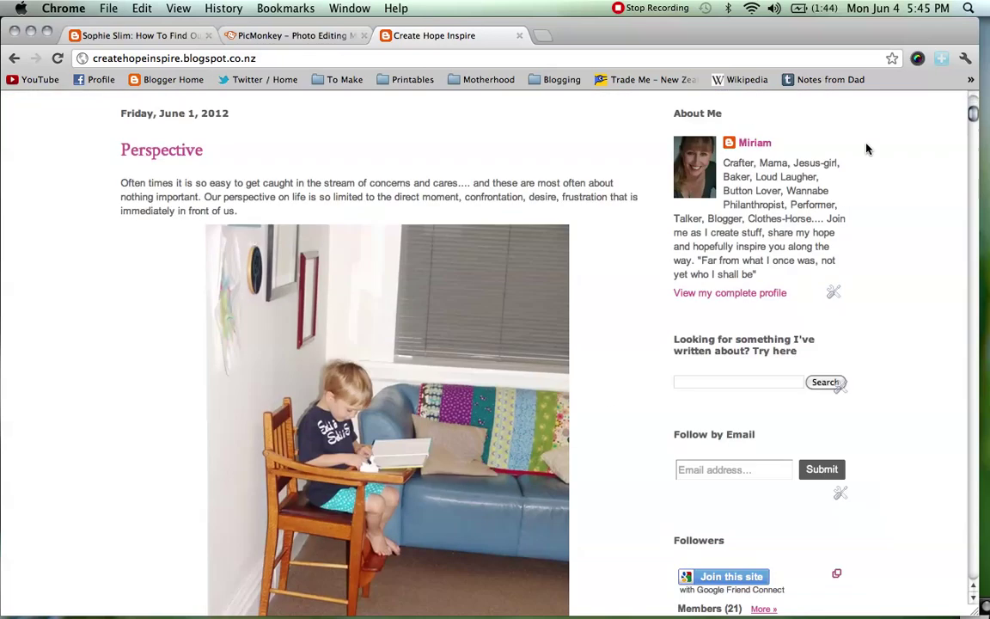
scroll(867, 149, down, 6)
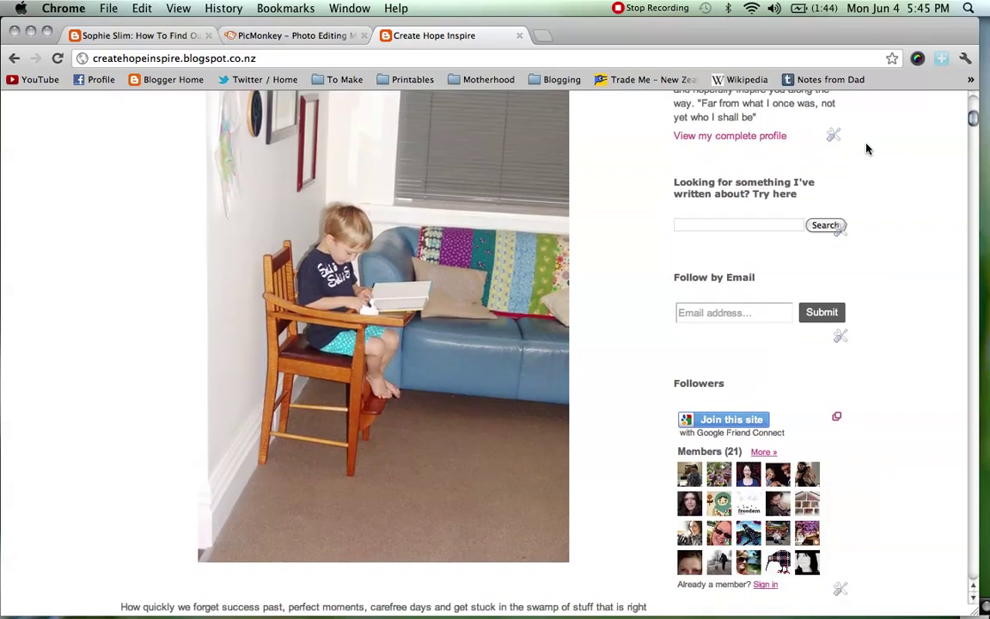
scroll(866, 150, up, 15)
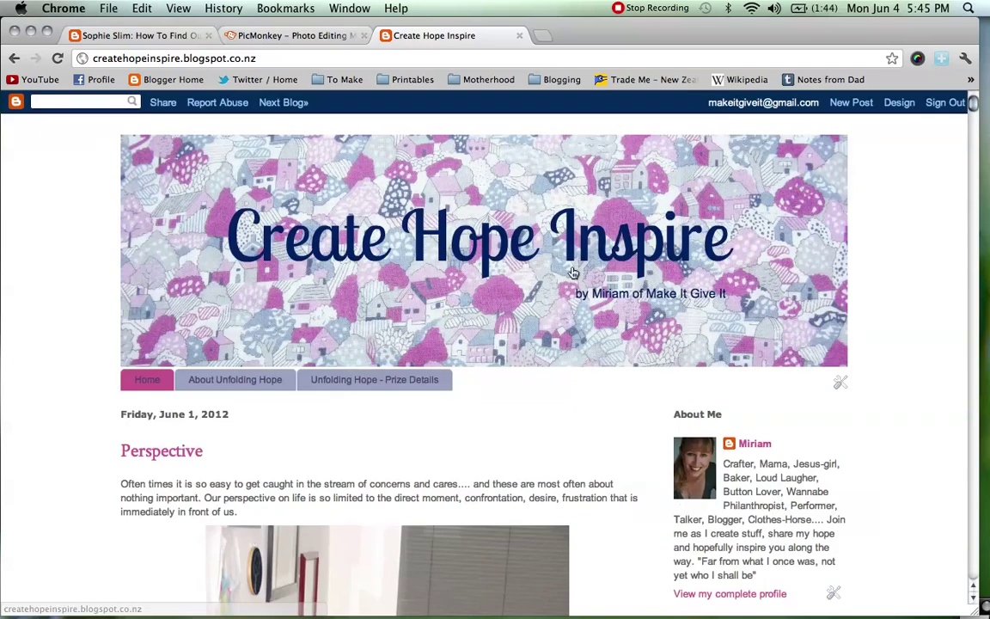